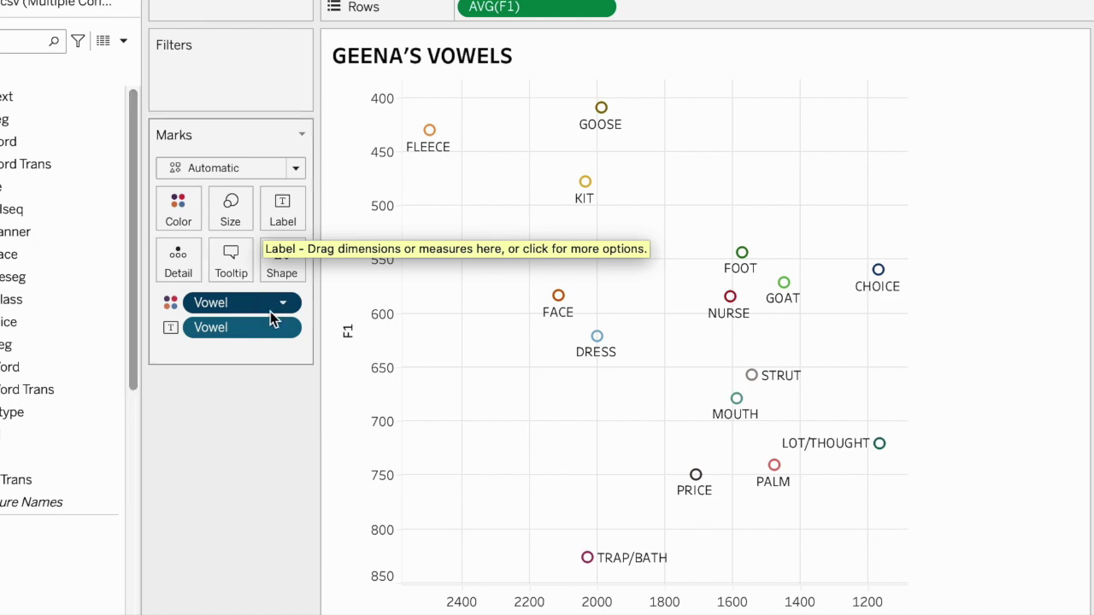
- Open the Vowel filter and uncheck CHOICE, DRESS, FACE, FLEECE, GOAT, KIT, LOT/THOUGHT, MOUTH and NURSE
left_click(285, 305)
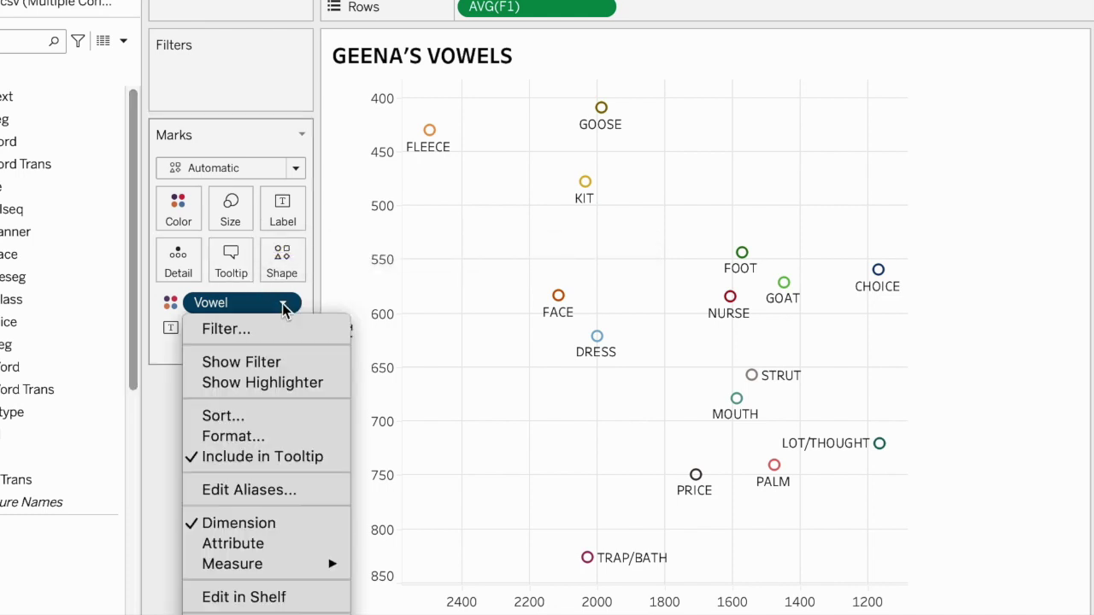
left_click(270, 331)
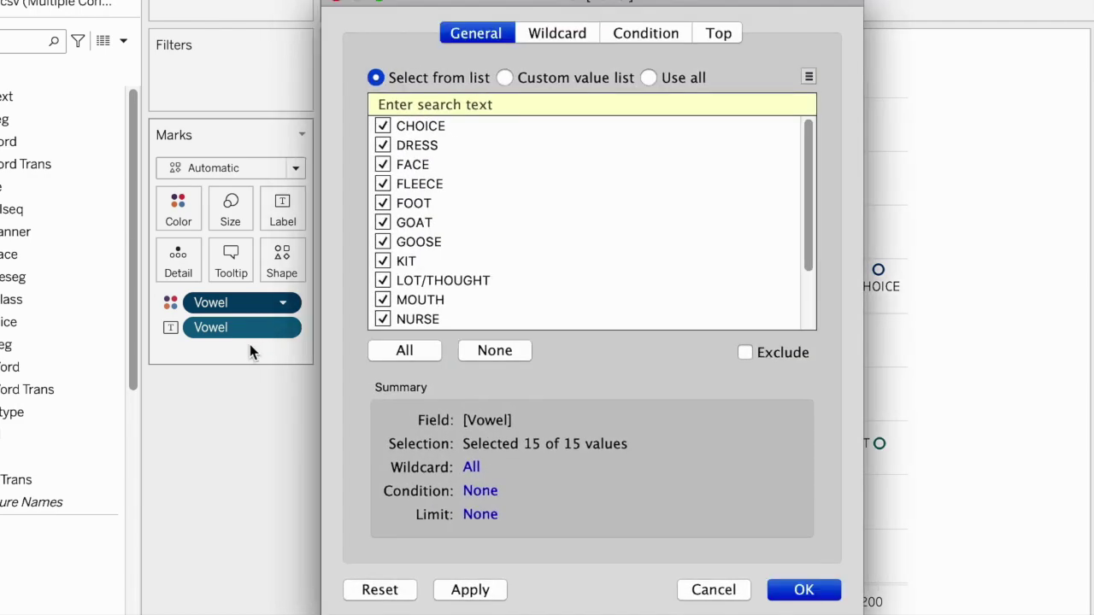
left_click(384, 127)
left_click(383, 145)
left_click(382, 165)
left_click(383, 184)
left_click(382, 222)
left_click(382, 261)
left_click(382, 280)
left_click(382, 300)
left_click(383, 319)
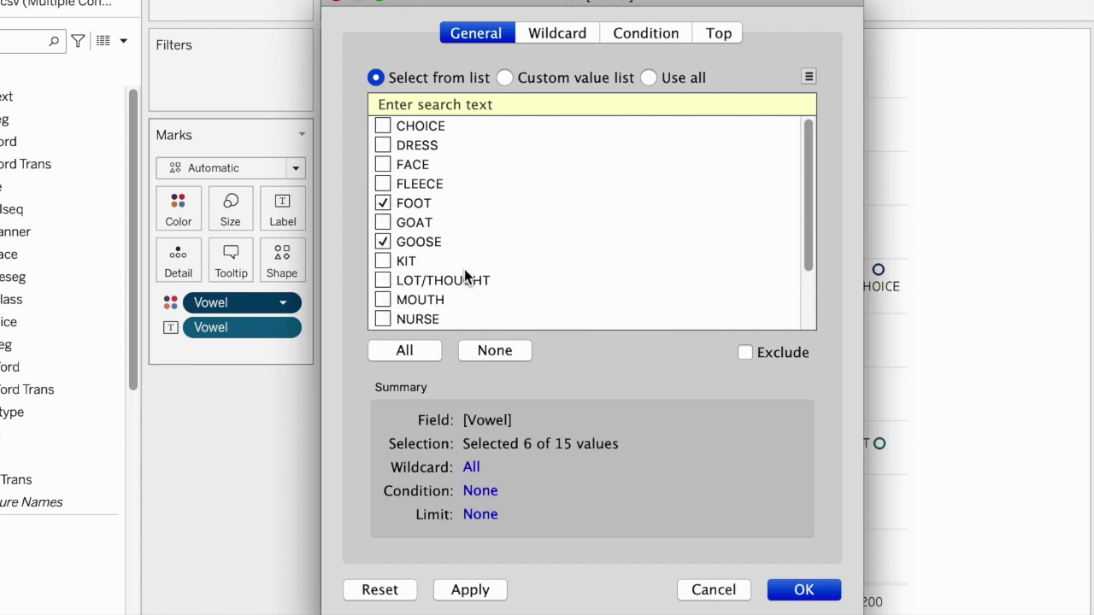
- Also uncheck PALM, PRICE, STRUT and TRAP/BATH, and apply the filter keeping FOOT and GOOSE
scroll(464, 267, "down", 2)
left_click(383, 262)
left_click(383, 281)
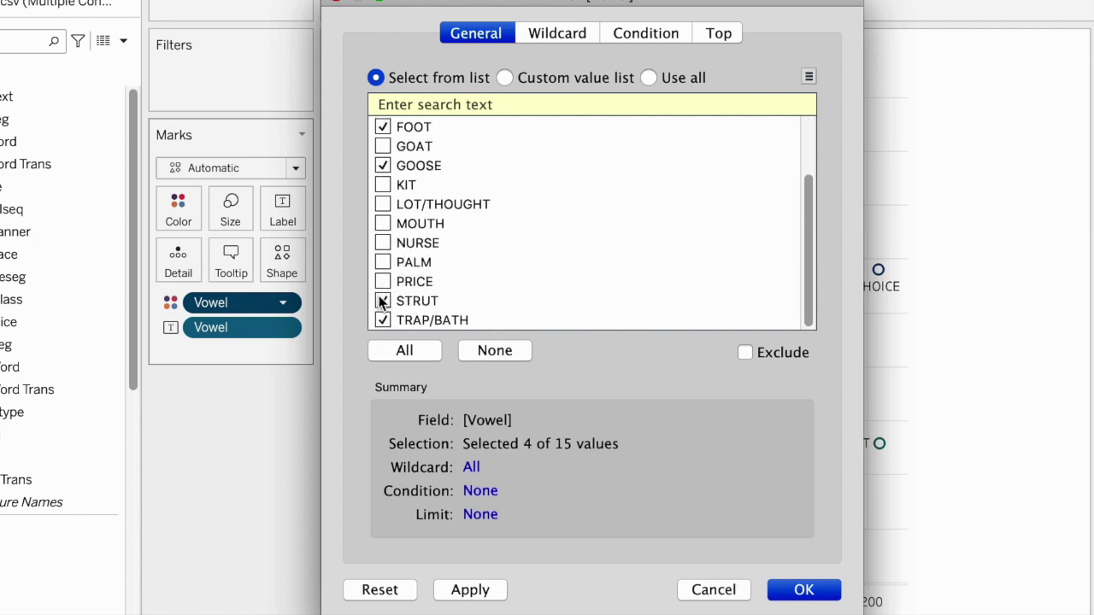
left_click(383, 301)
left_click(383, 319)
scroll(380, 324, "up", 2)
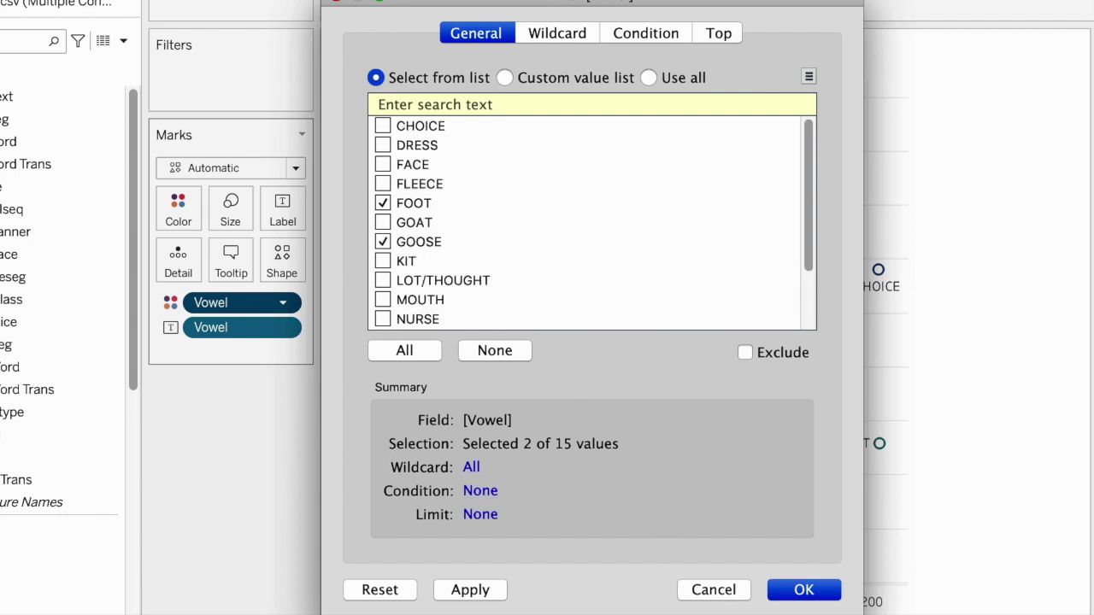
left_click(803, 589)
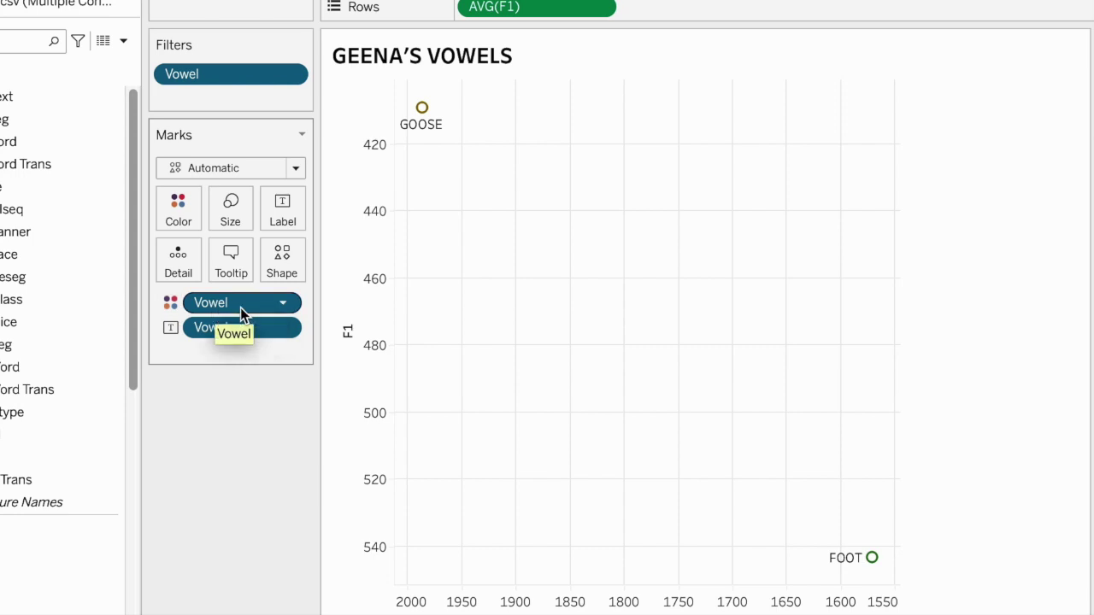
left_click(284, 305)
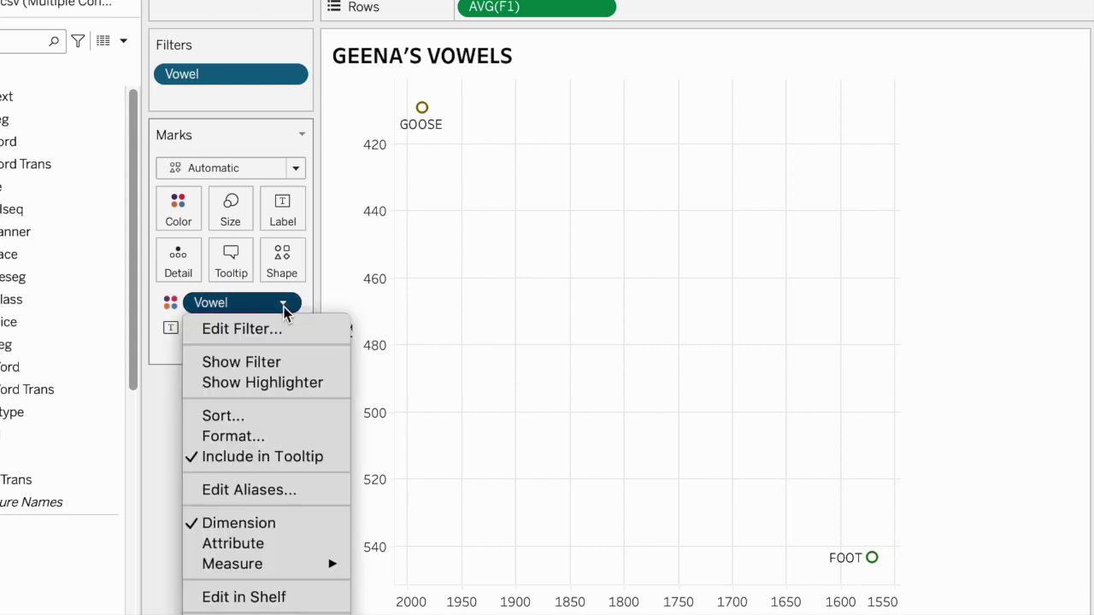
left_click(150, 300)
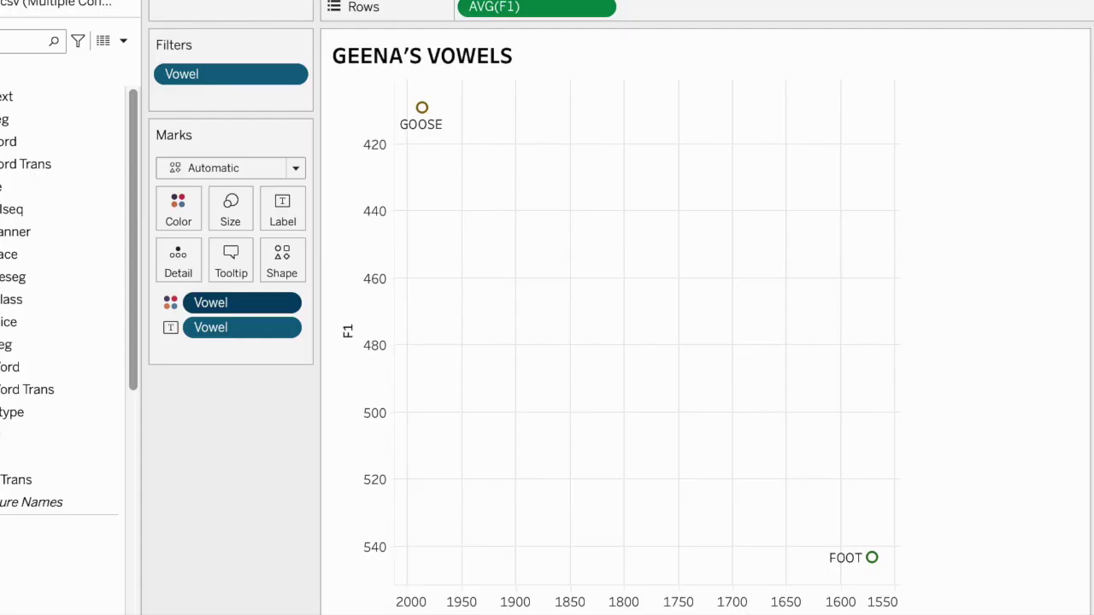
- Add a blank Sheet 2 worksheet with Ctrl+M
key("ctrl+m")
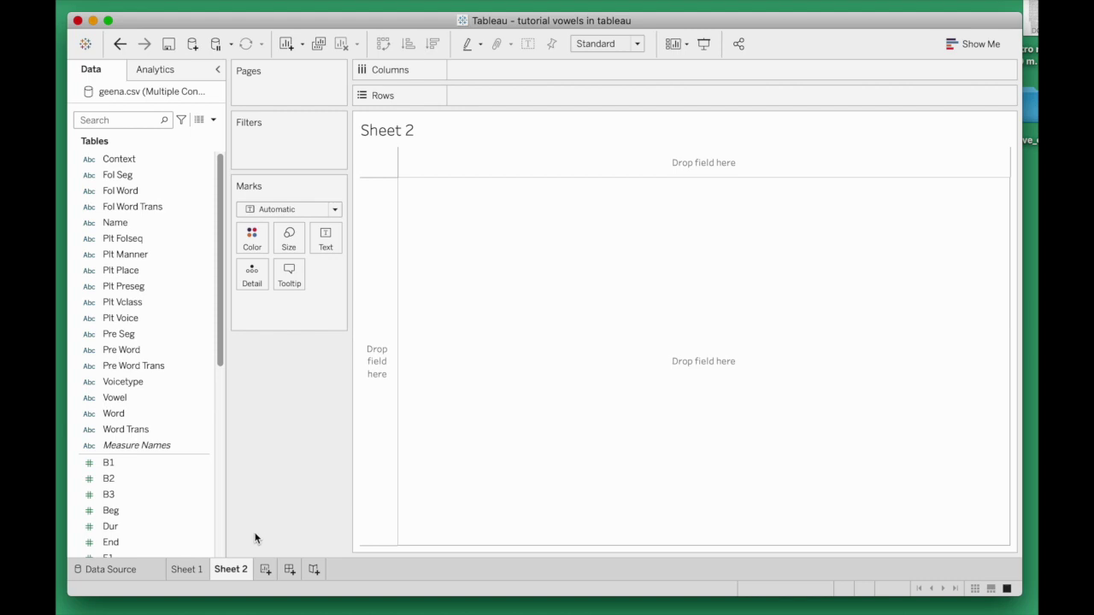
left_click(131, 333)
- On the Data Source page, remove geena.csv from the canvas
left_click(112, 570)
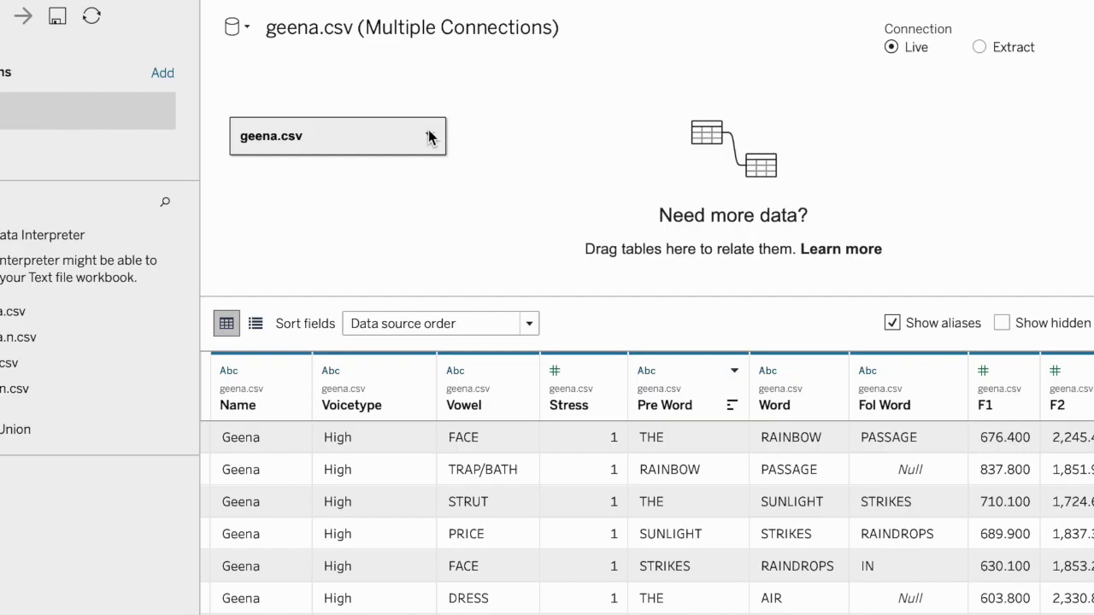
left_click(429, 137)
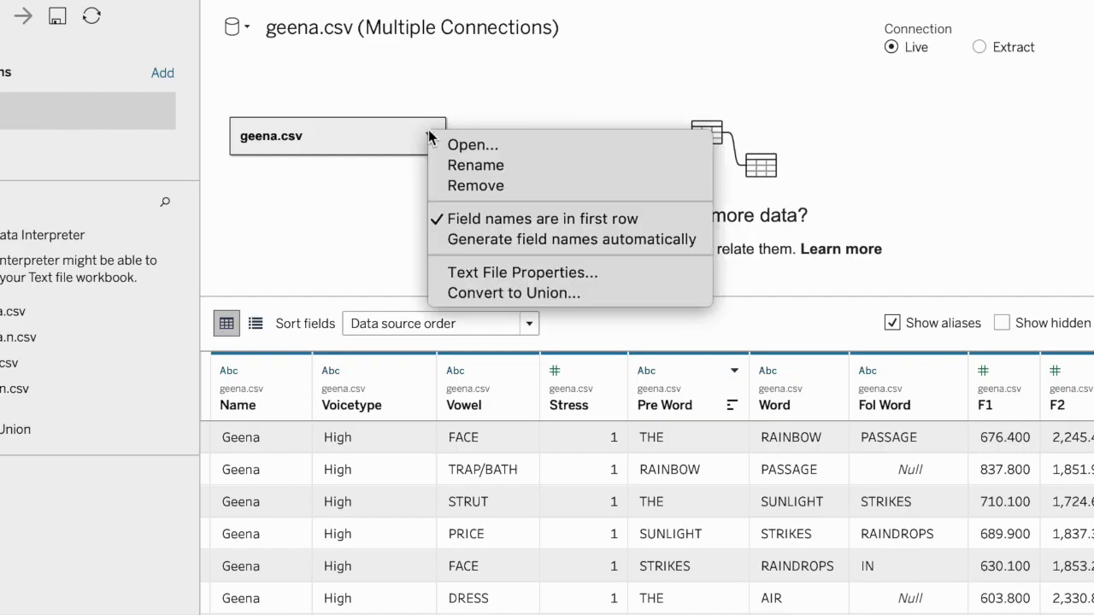
left_click(513, 186)
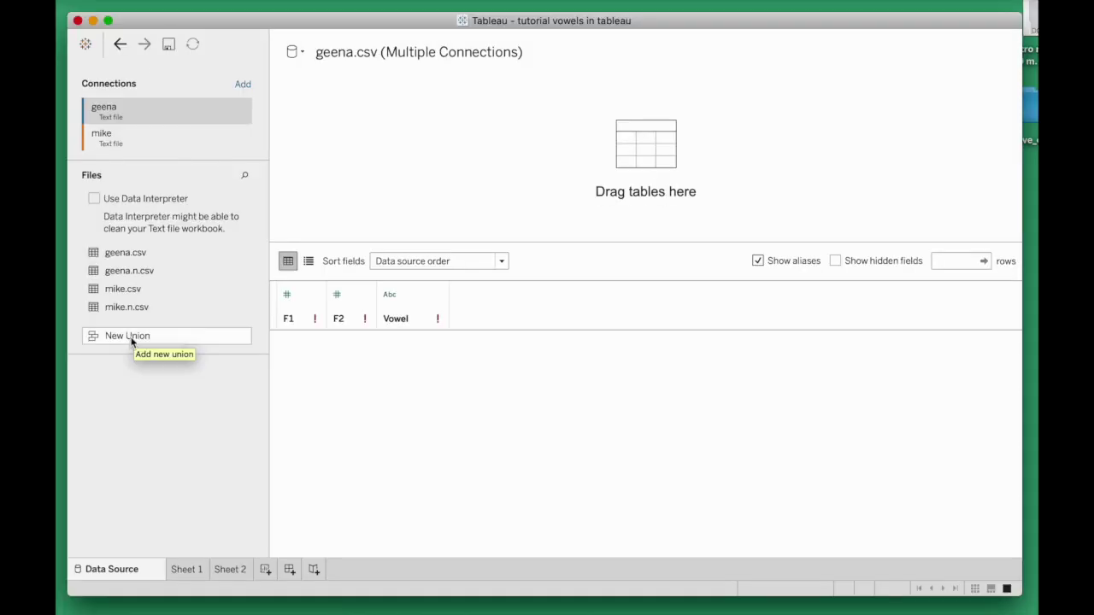
- Build a New Union of geena.csv and mike.csv, giving 275 combined rows
left_click(133, 339)
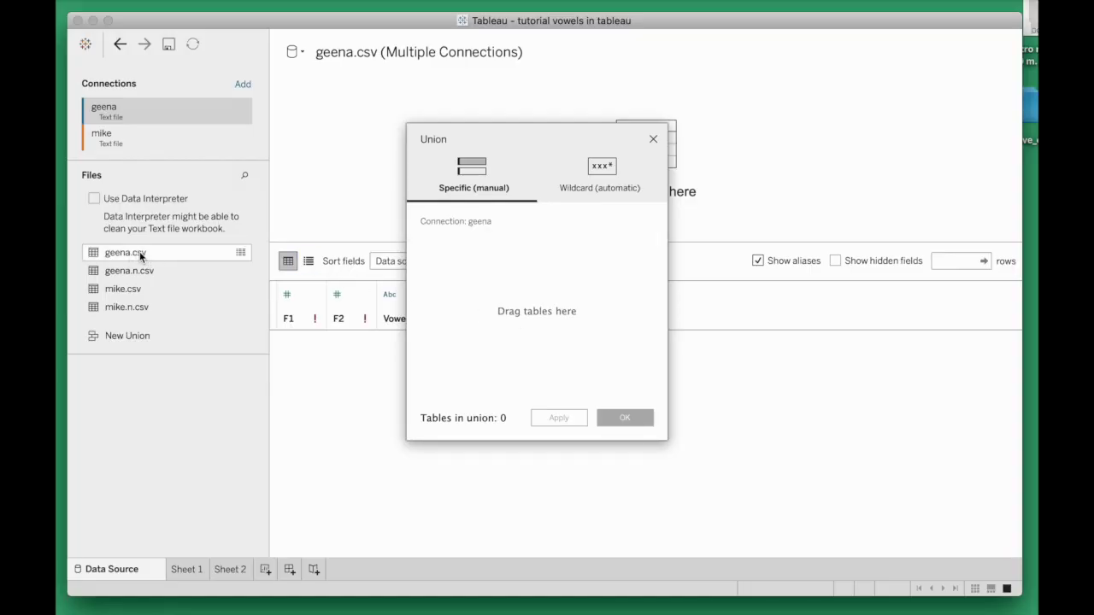
left_click_drag(139, 251, 510, 292)
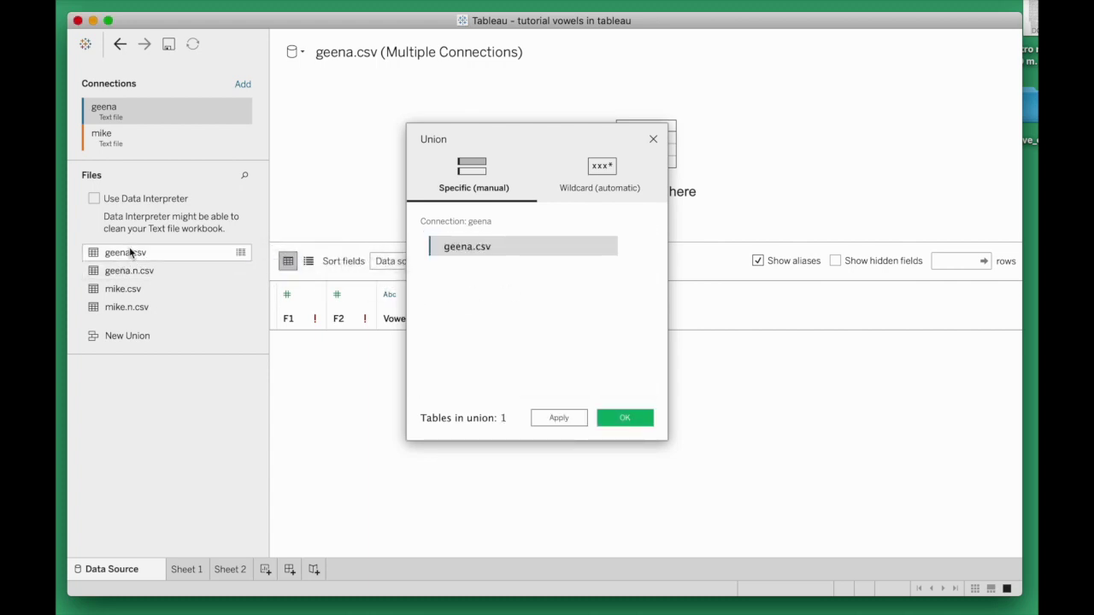
left_click_drag(117, 289, 471, 316)
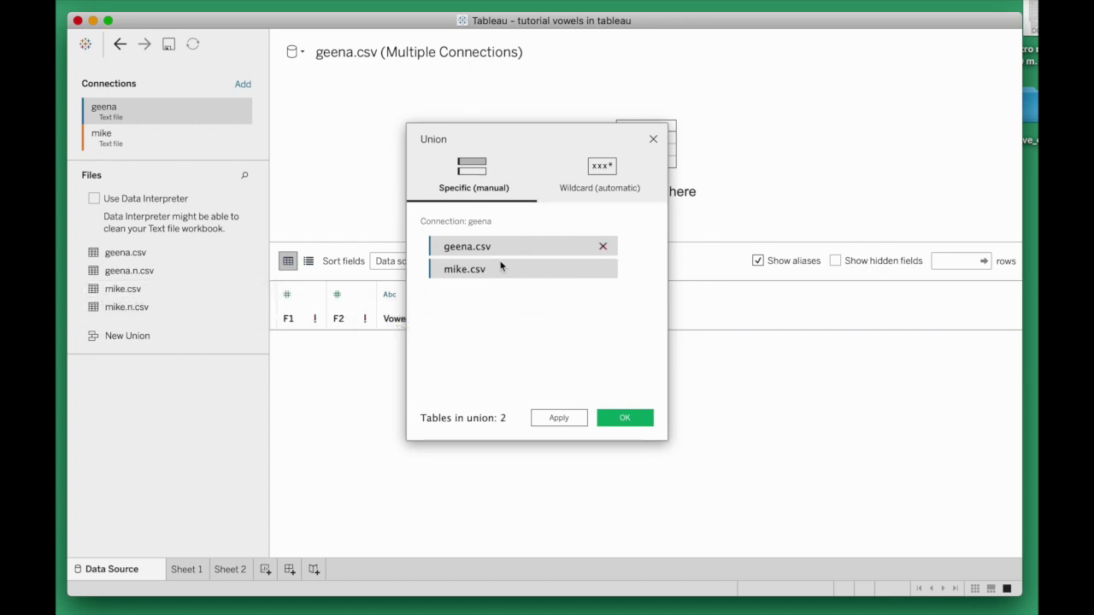
left_click(621, 422)
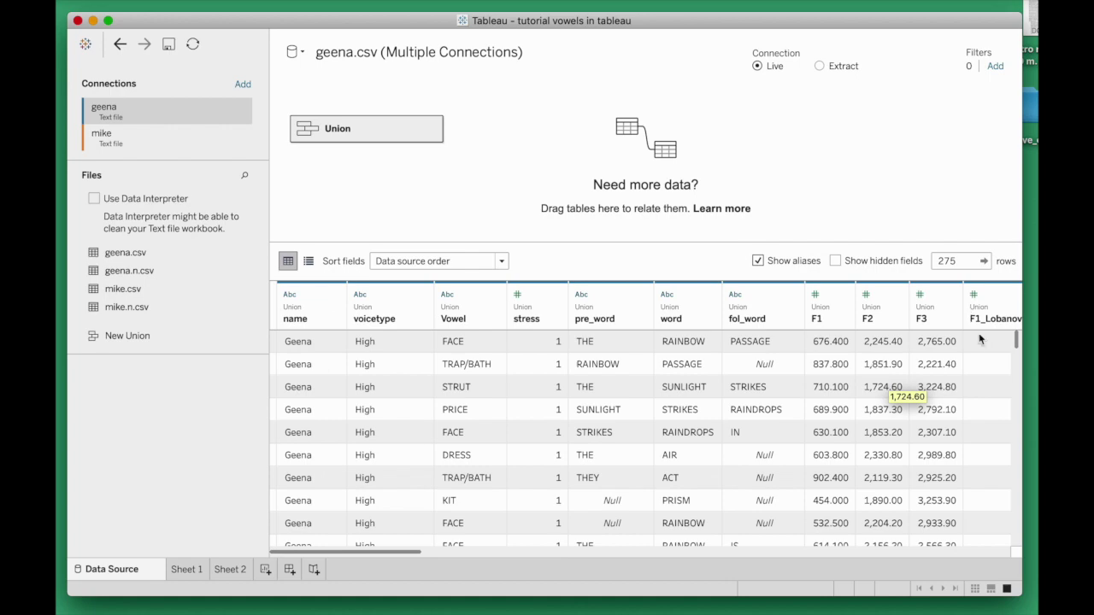
mouse_move(1016, 340)
left_mouse_down()
mouse_move(1016, 483)
mouse_move(1017, 340)
left_mouse_up()
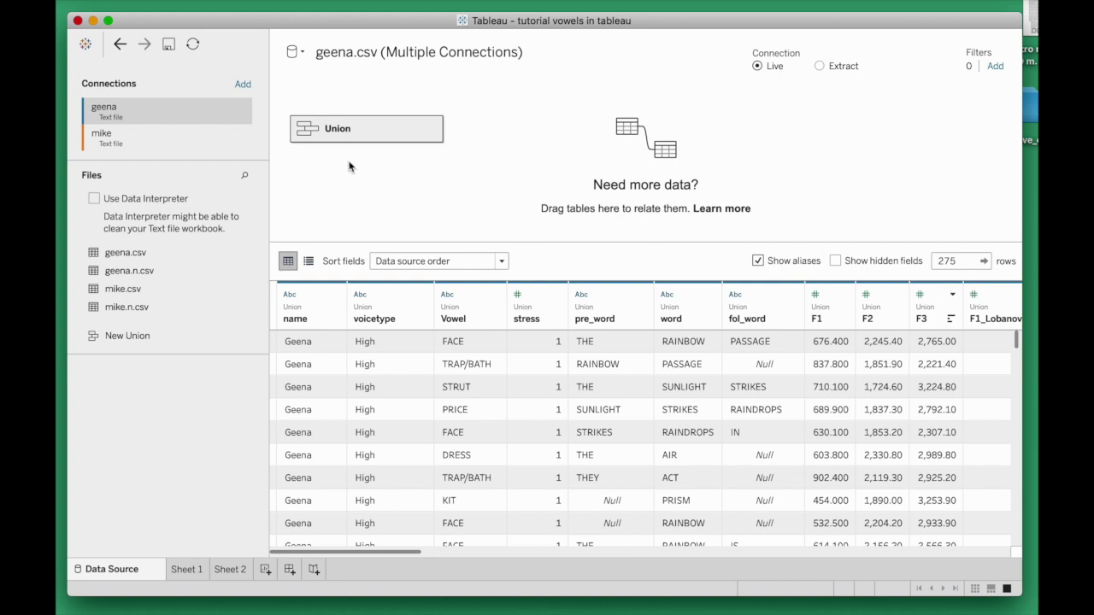
- On Sheet 2, put F1_LobanovNormed_unscaled on Rows and F2_LobanovNormed_unscaled on Columns
left_click(234, 570)
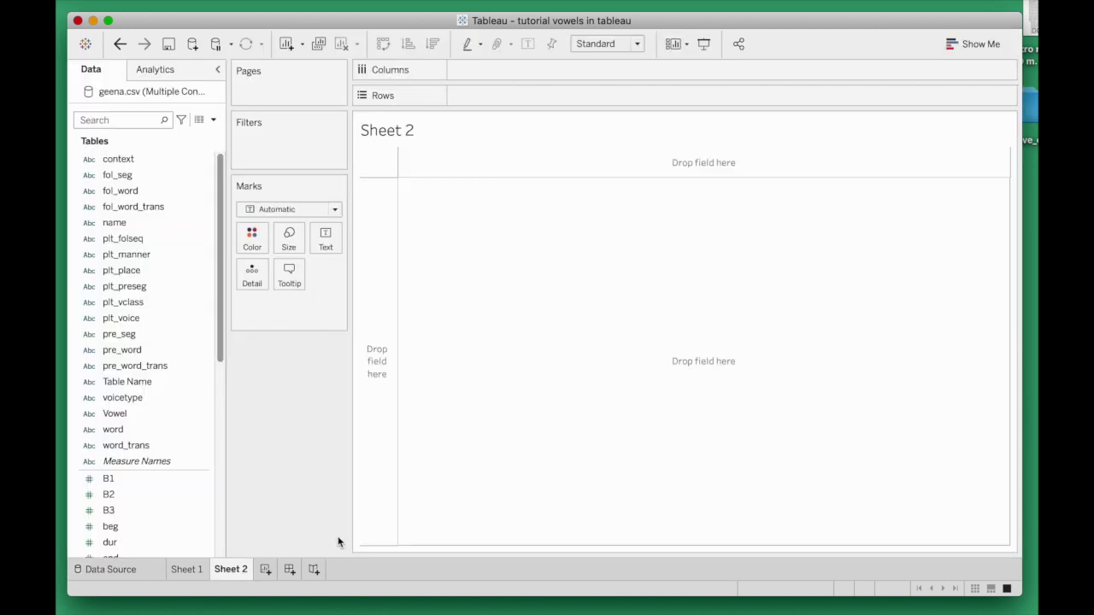
left_click_drag(219, 298, 216, 464)
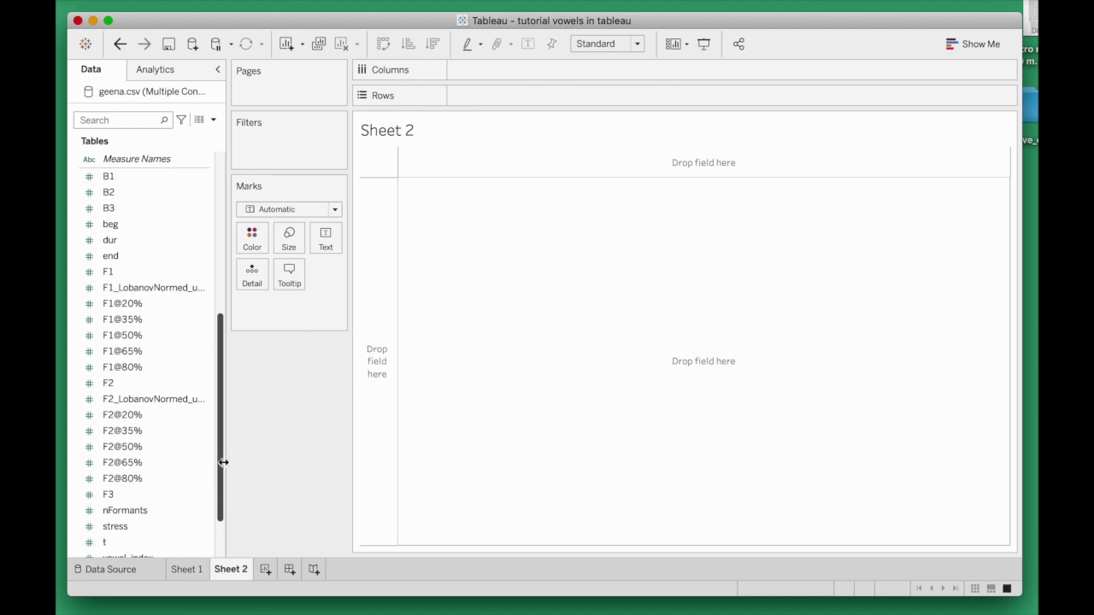
left_click(151, 383)
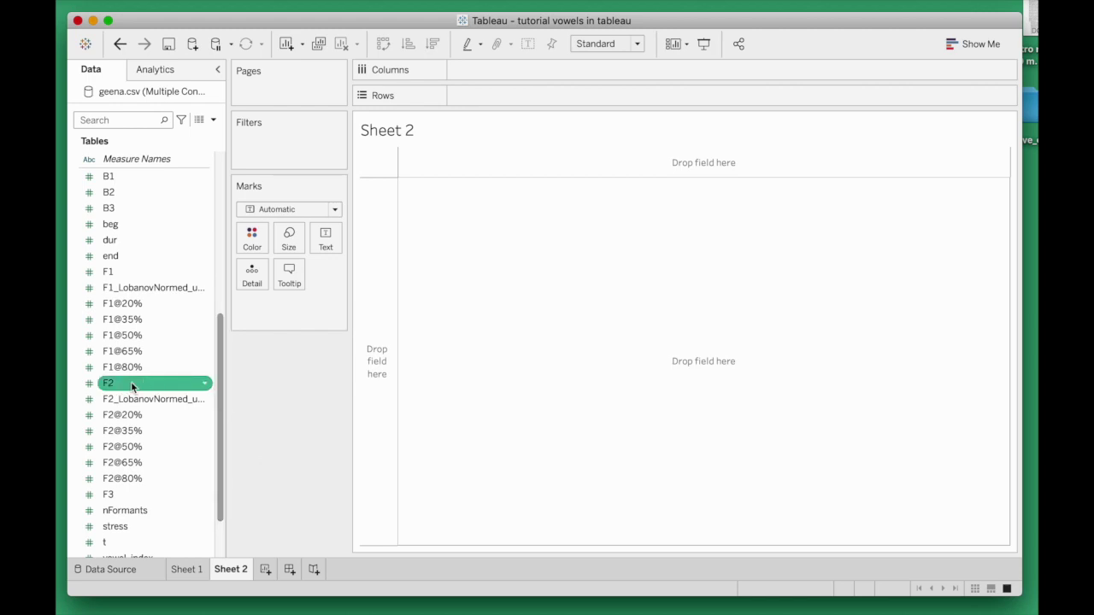
left_click(151, 271)
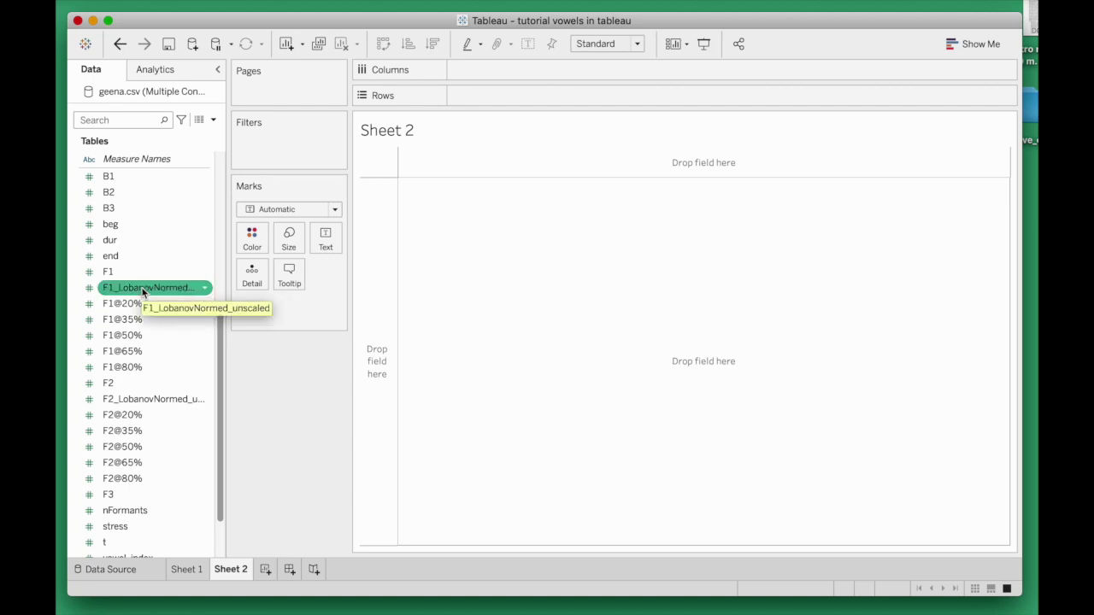
left_click_drag(143, 290, 520, 94)
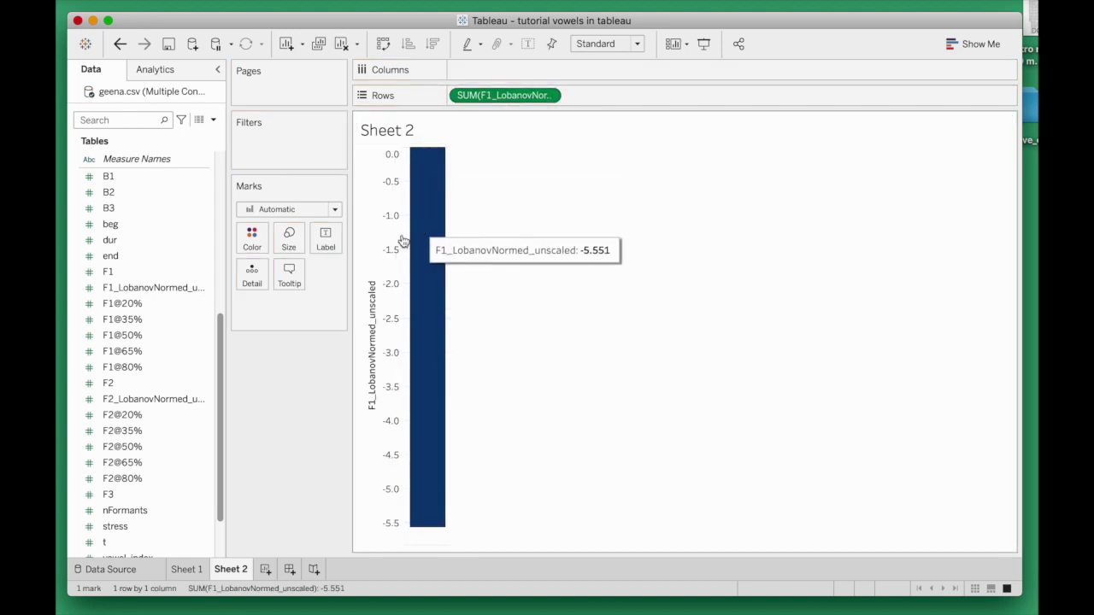
left_click(142, 400)
left_click_drag(142, 403, 496, 72)
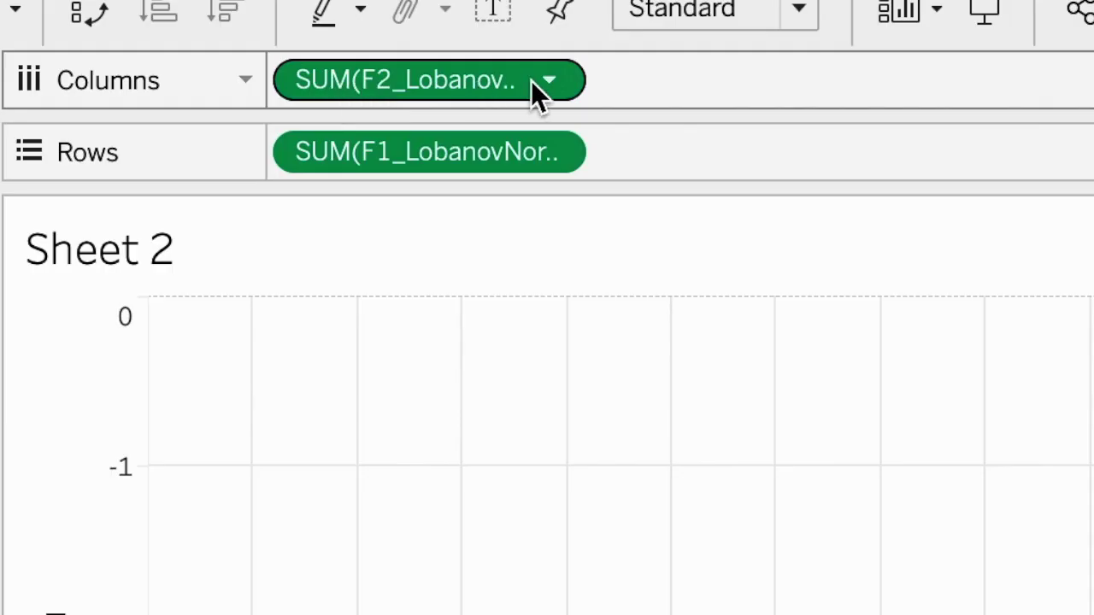
- Change the F2 and F1 normalized pills from Sum to Average
left_click(550, 82)
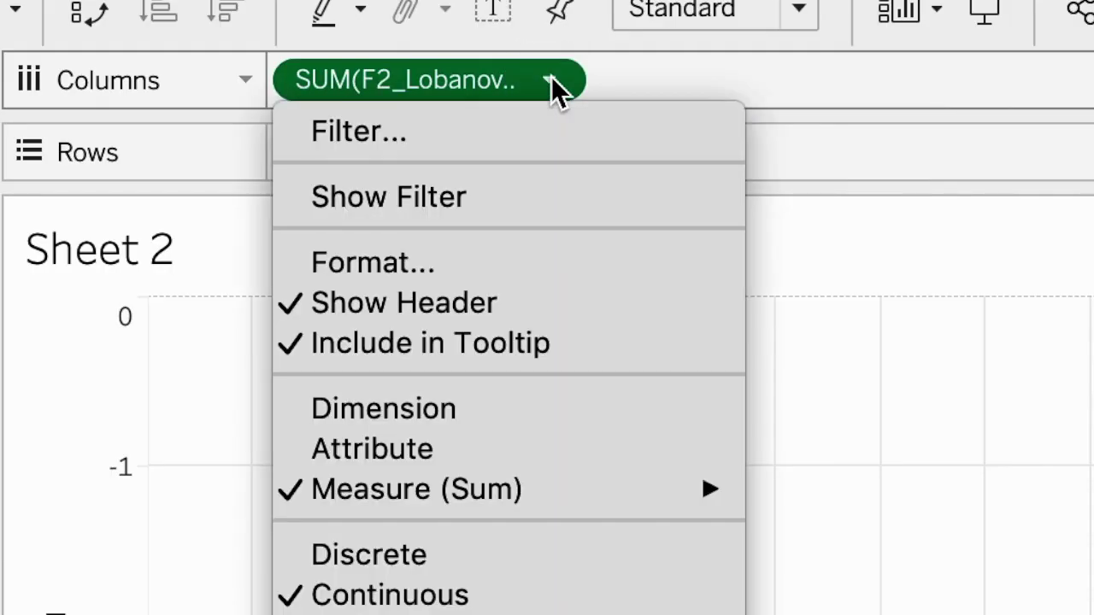
mouse_move(612, 485)
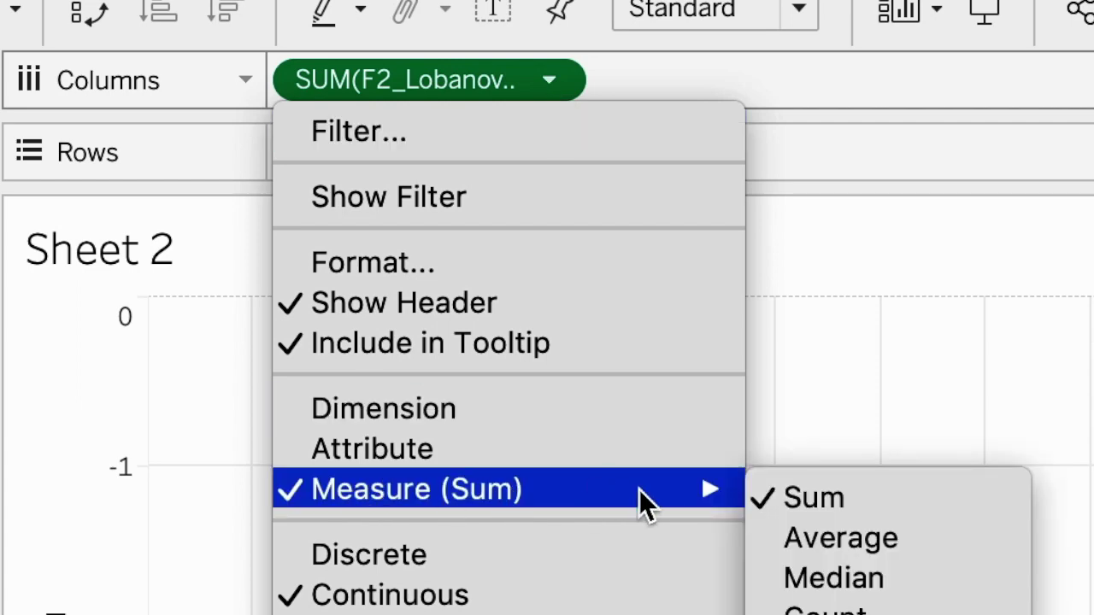
left_click(829, 536)
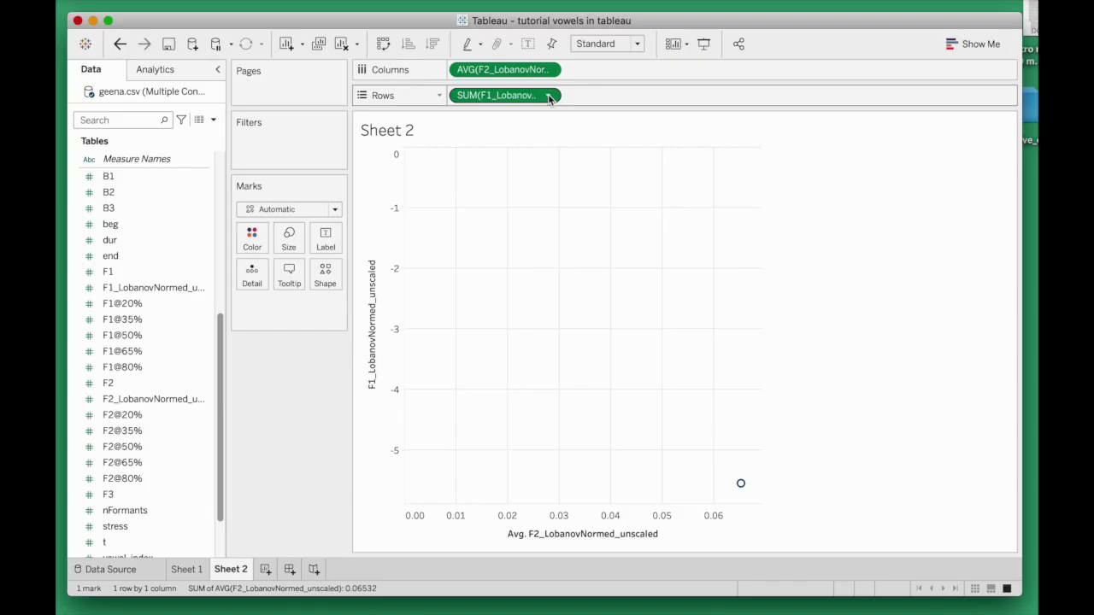
left_click(548, 95)
mouse_move(563, 242)
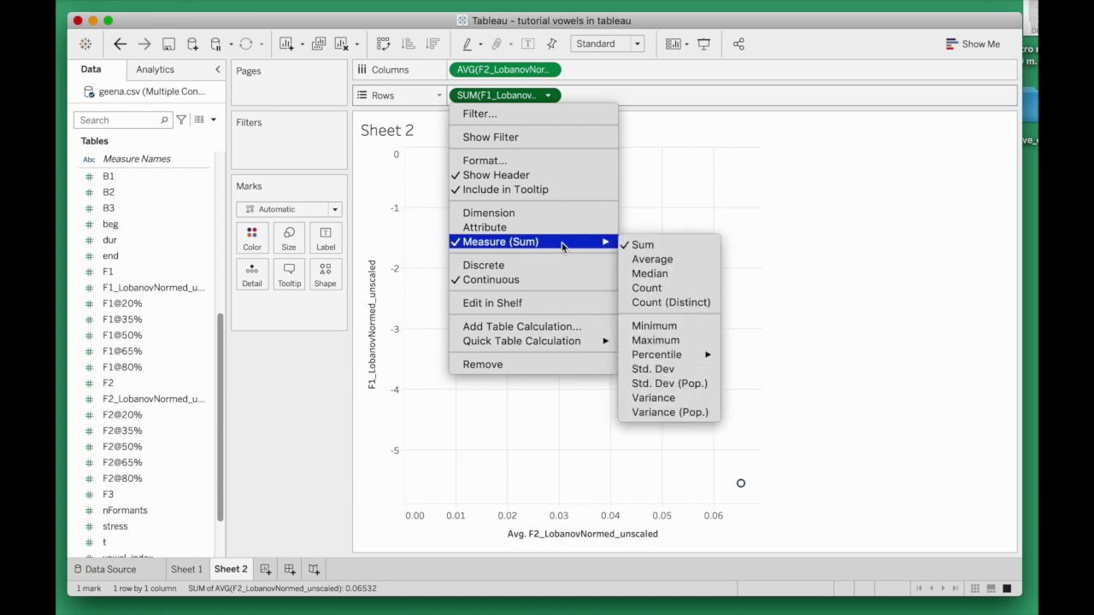
left_click(652, 262)
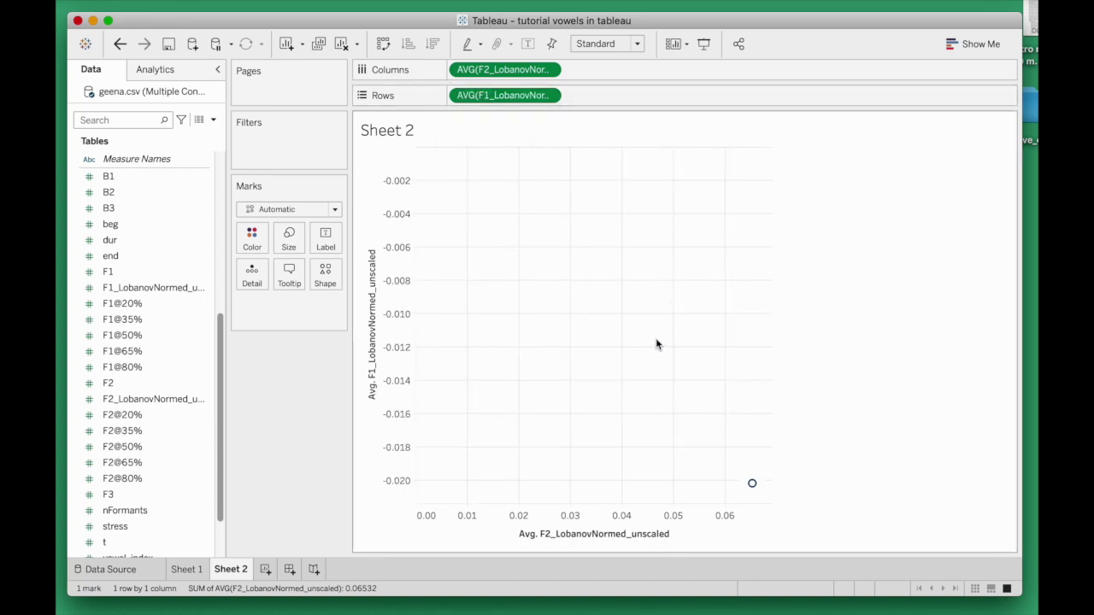
- Tick Reversed in the axis settings for both the F1 and F2 axes
right_click(374, 419)
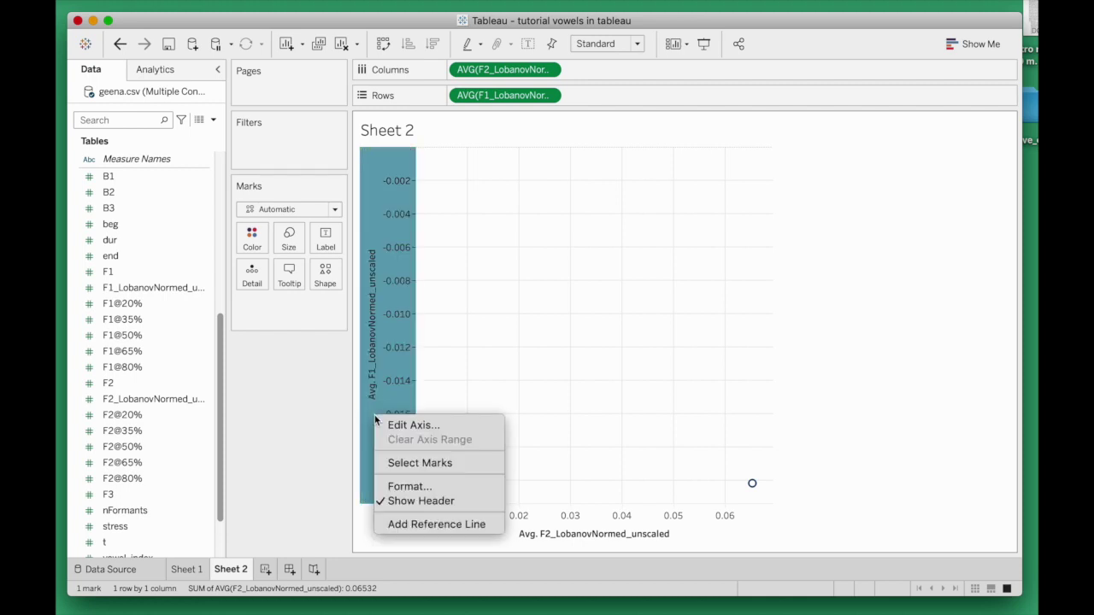
left_click(397, 425)
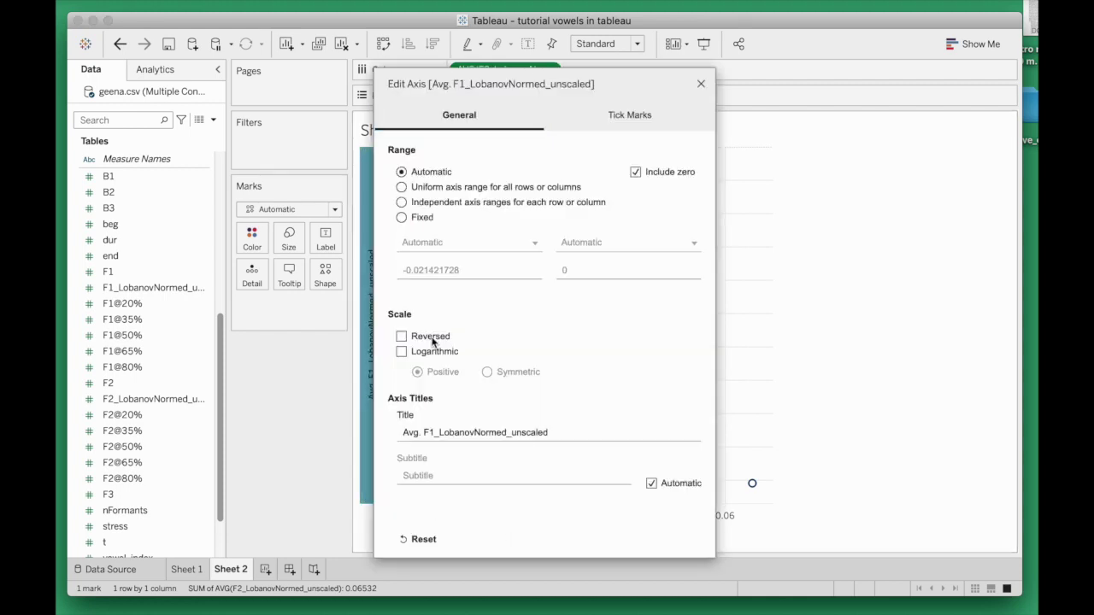
left_click(431, 338)
key("Escape")
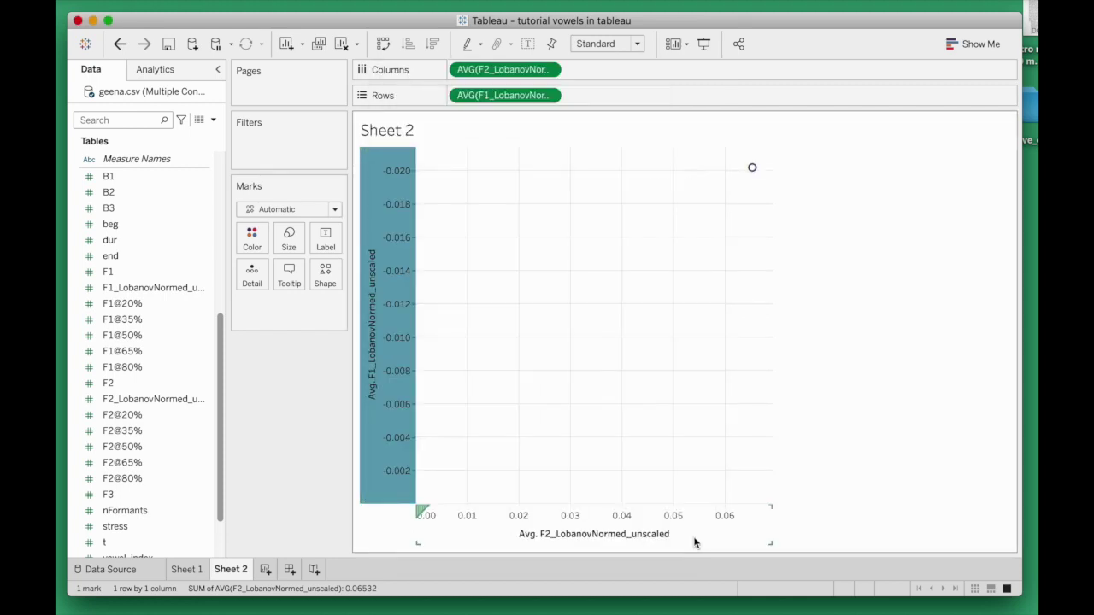
right_click(694, 542)
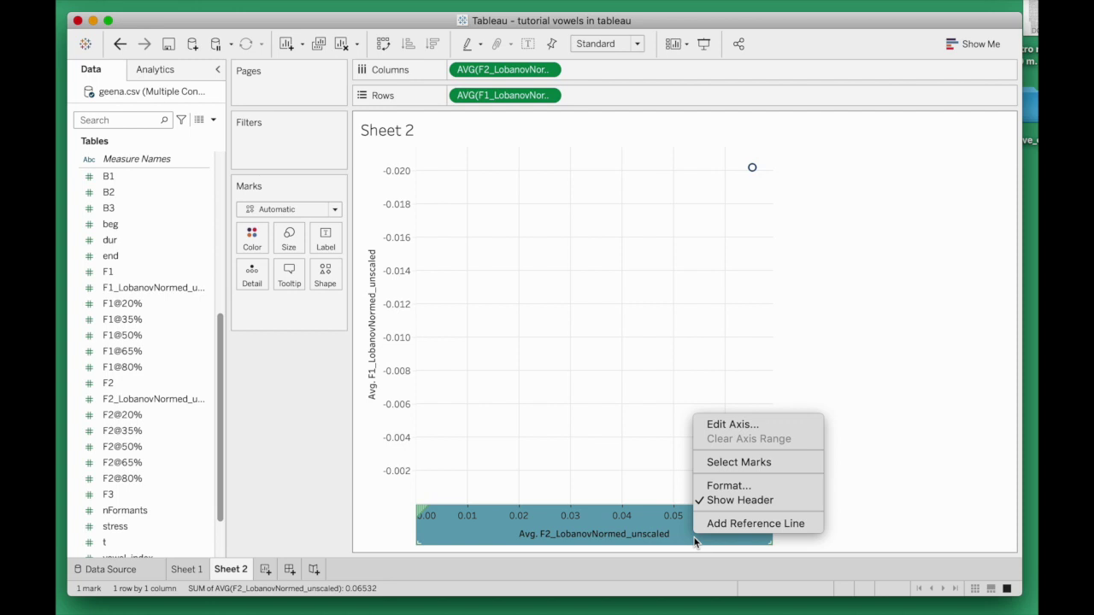
left_click(752, 430)
left_click(421, 339)
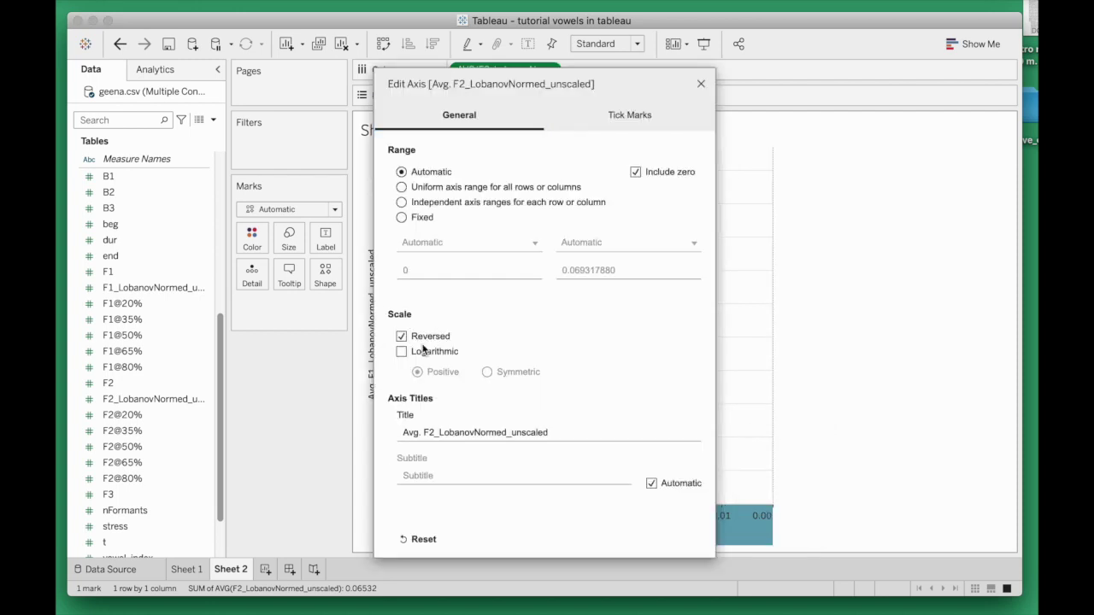
left_click(701, 83)
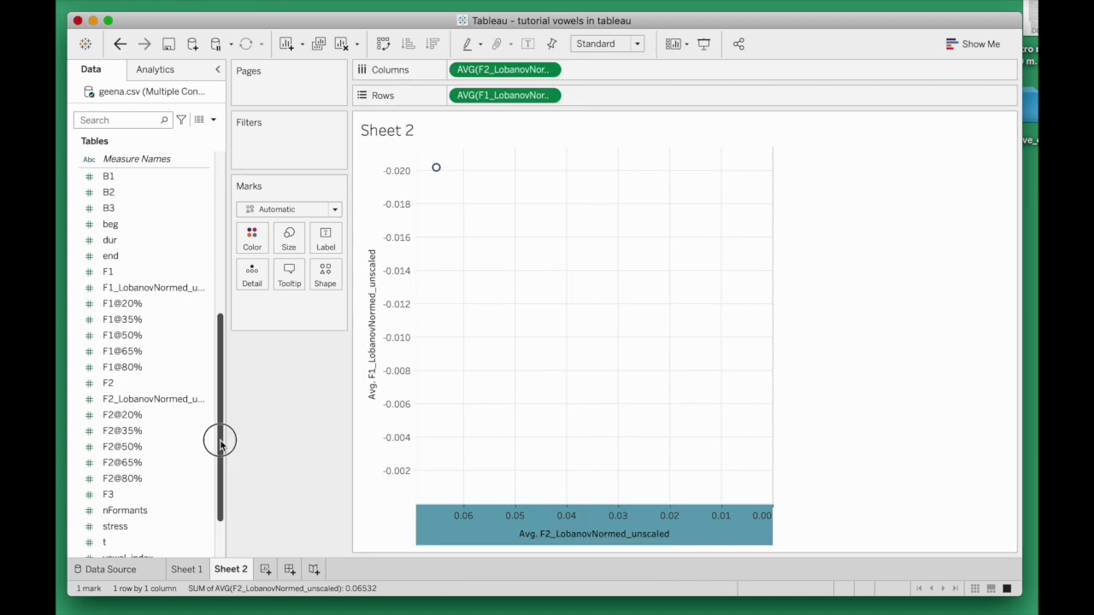
left_click_drag(219, 439, 242, 323)
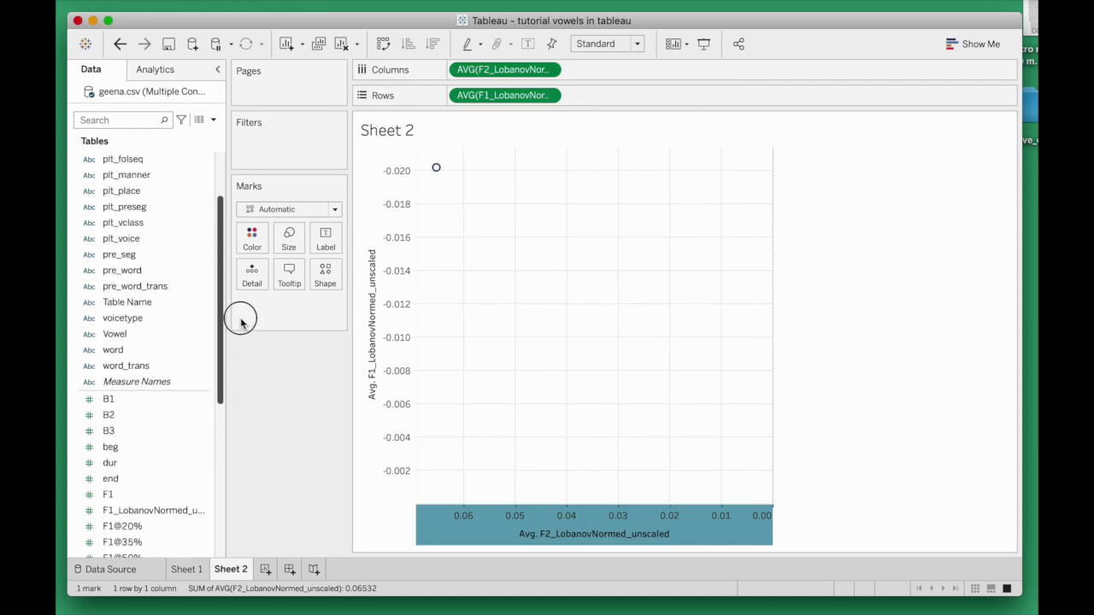
left_click(120, 335)
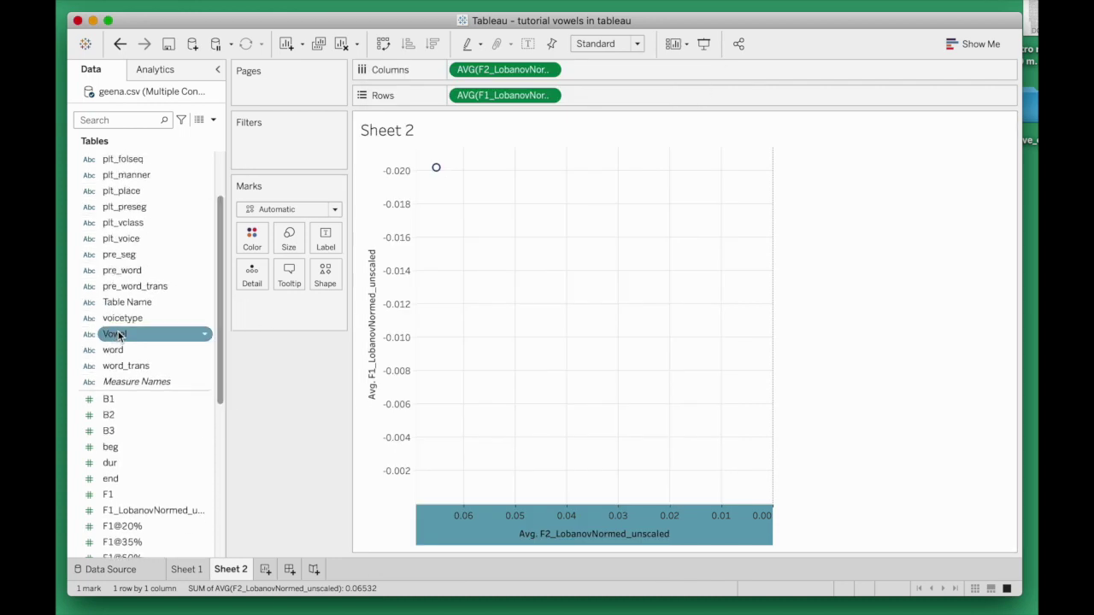
- Put Vowel on Color, giving 15 coloured vowel points, then add Vowel to Label
left_click(91, 335)
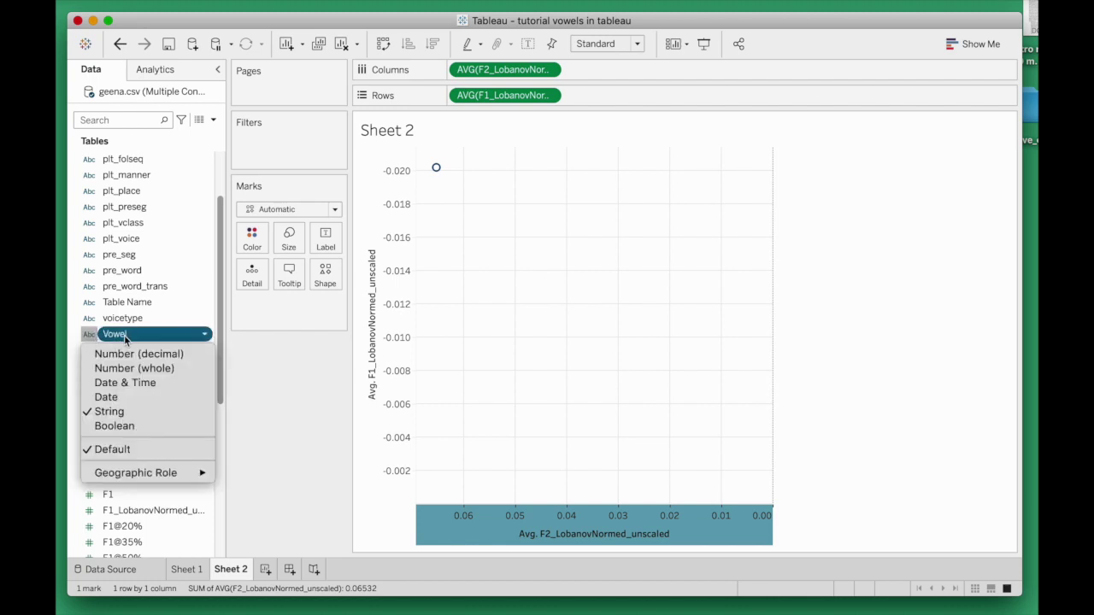
left_click(143, 333)
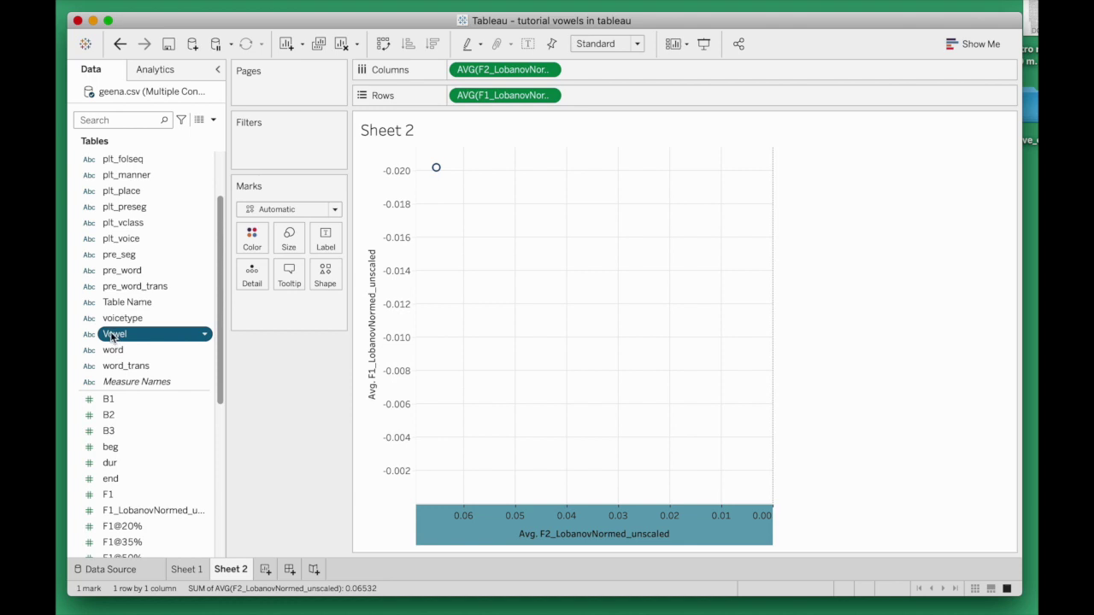
left_click_drag(112, 336, 253, 240)
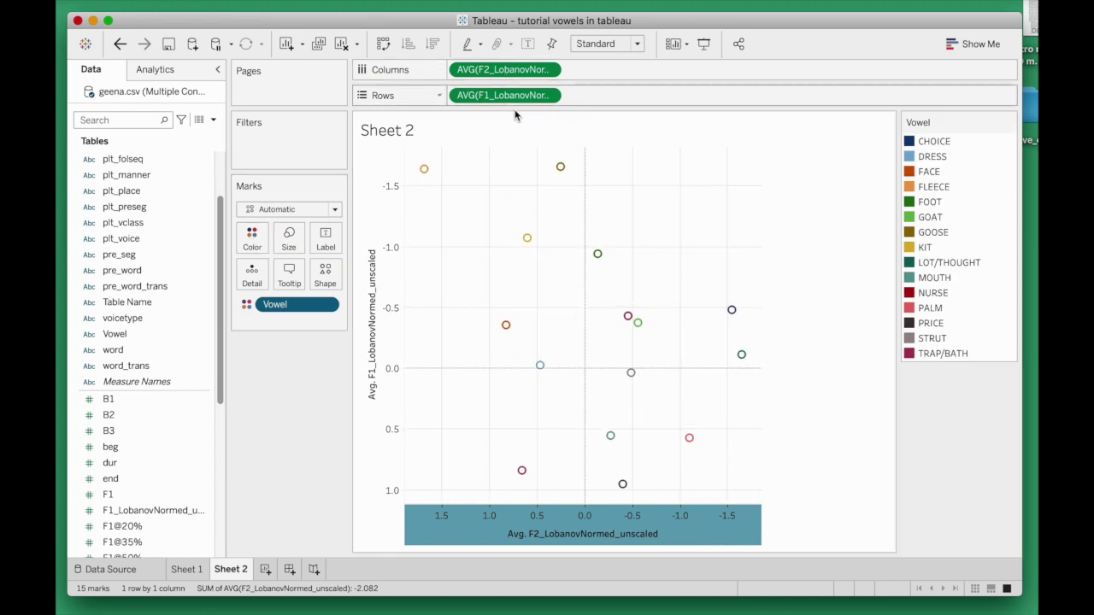
mouse_move(559, 376)
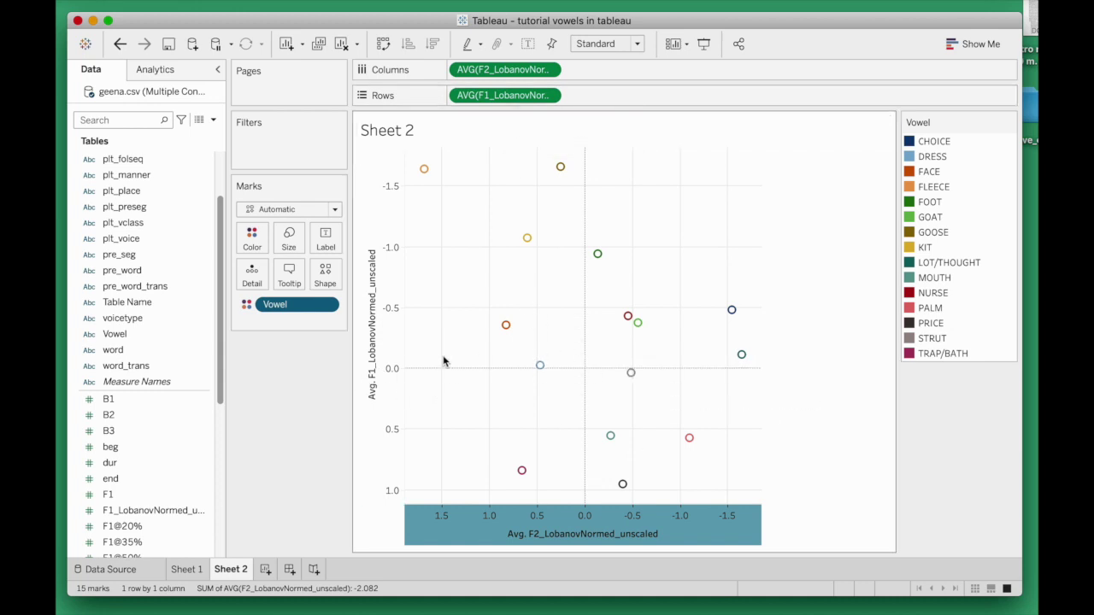
left_click(202, 320)
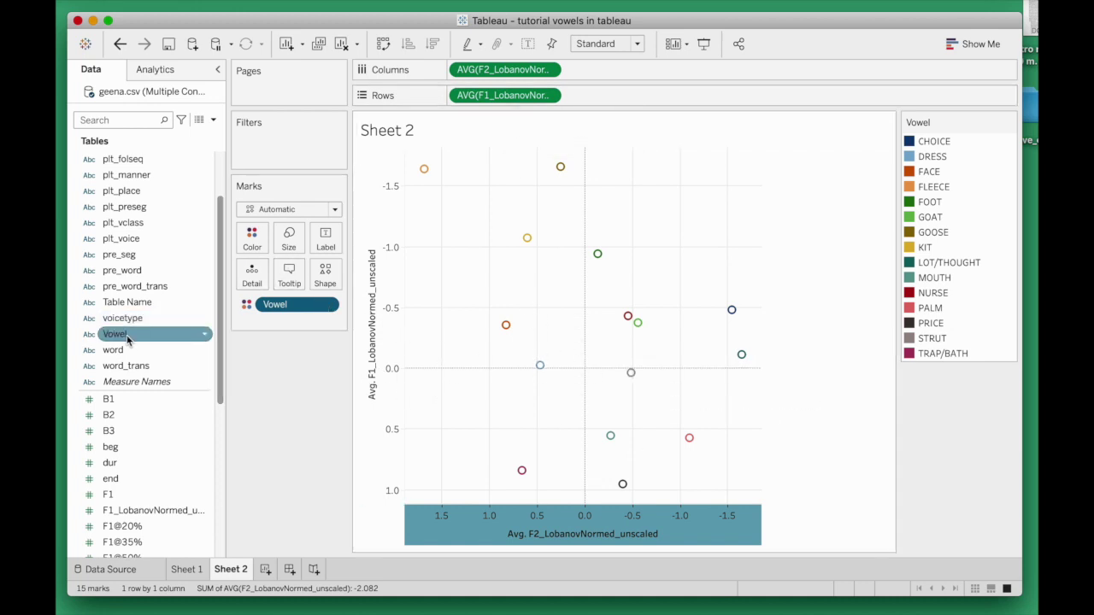
left_click_drag(110, 337, 325, 242)
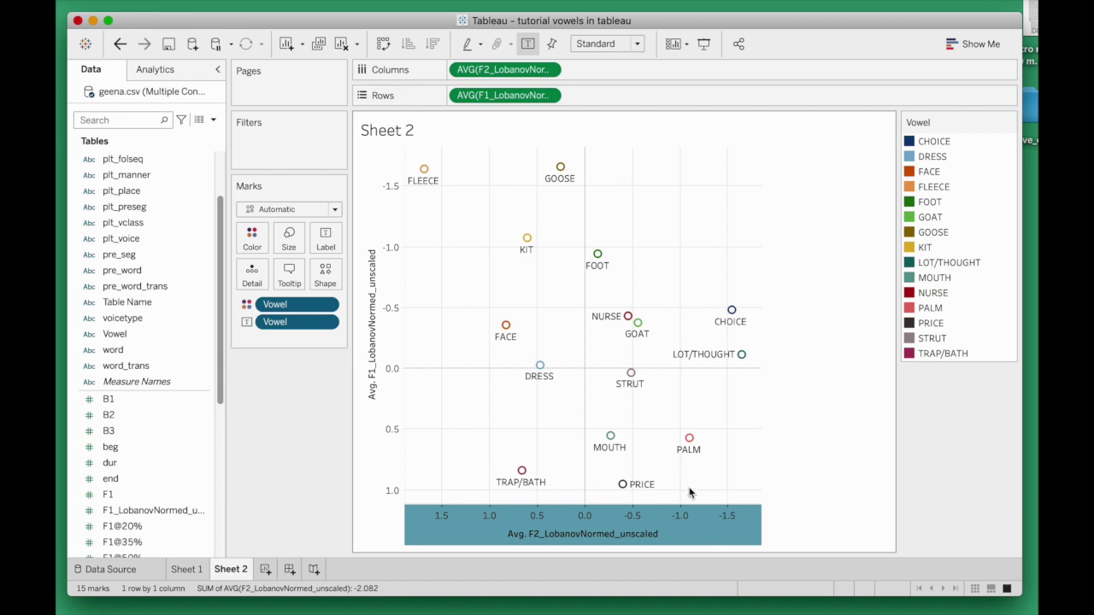
- Scroll up to inspect the coloured, vowel-labelled chart
mouse_move(527, 484)
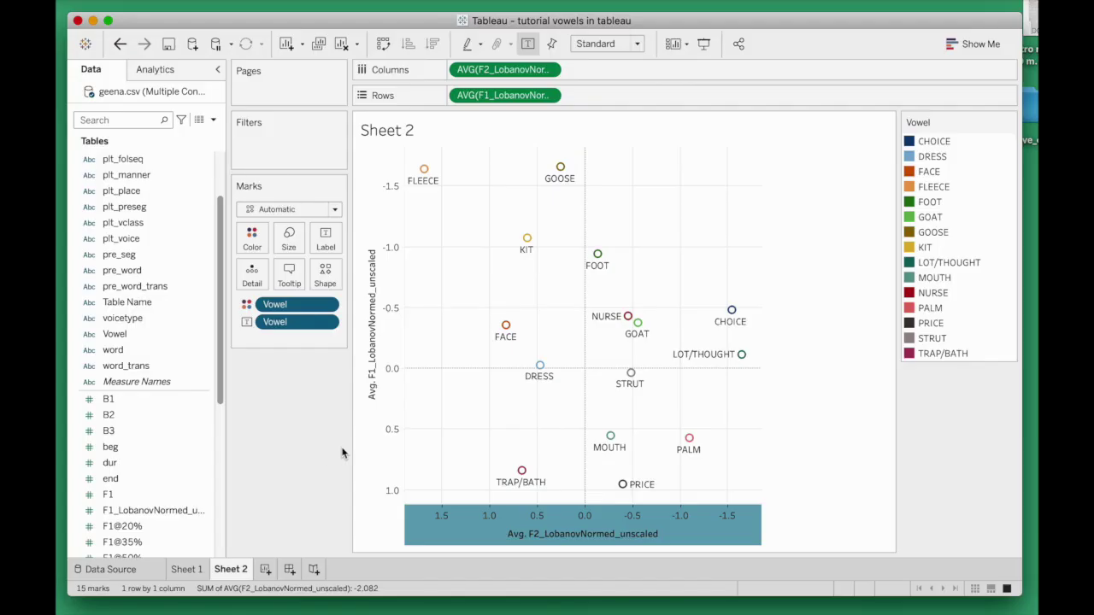
scroll(222, 342, "up", 2)
scroll(227, 340, "up", 3)
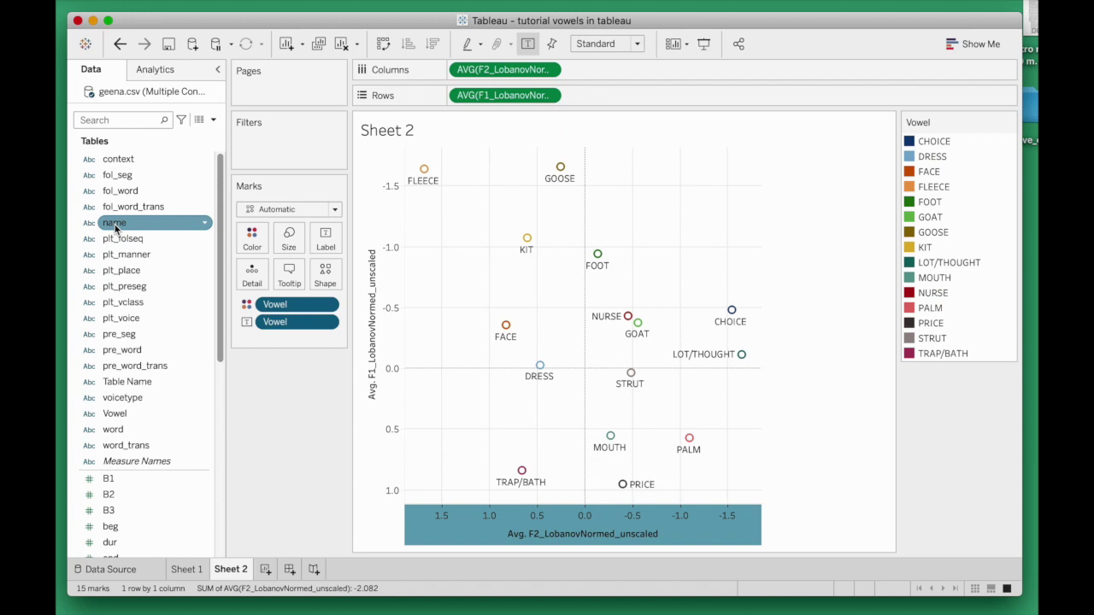
- Drag the name field onto Columns, splitting the chart into one pane per speaker
left_click_drag(183, 247, 400, 75)
left_click_drag(203, 215, 607, 71)
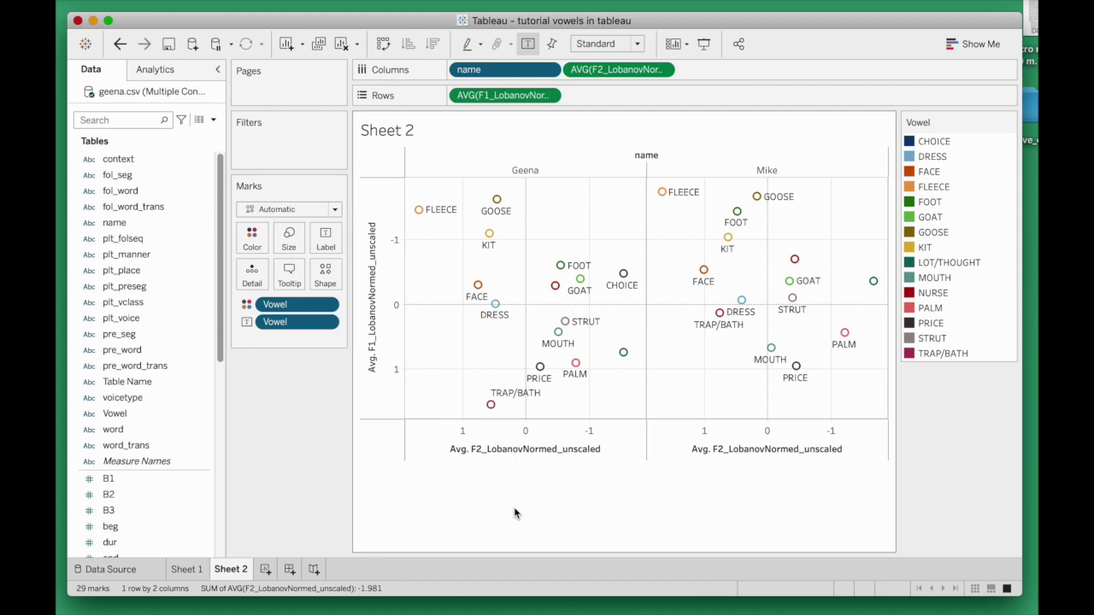
mouse_move(491, 407)
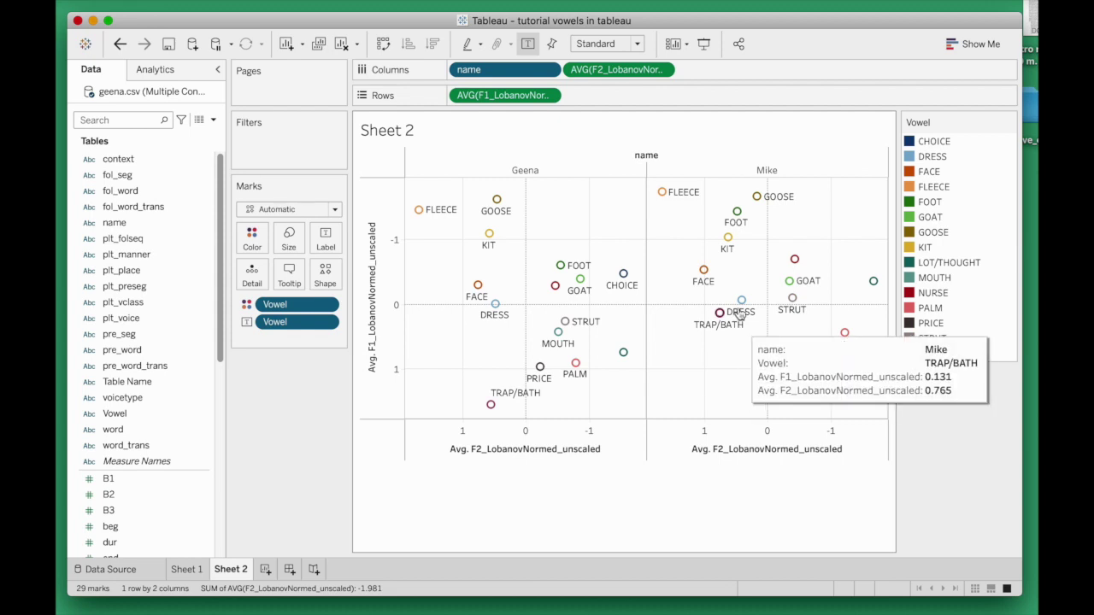
mouse_move(740, 315)
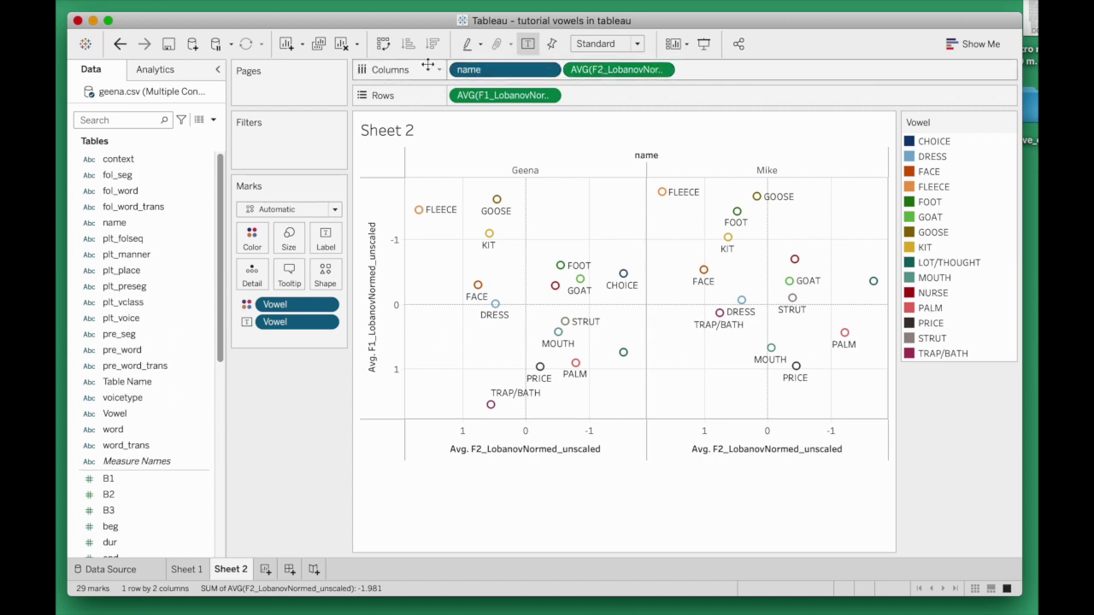
- Drop the per-speaker split and put the name field on Shape: circles for Geena, squares for Mike
left_click_drag(511, 75, 157, 252)
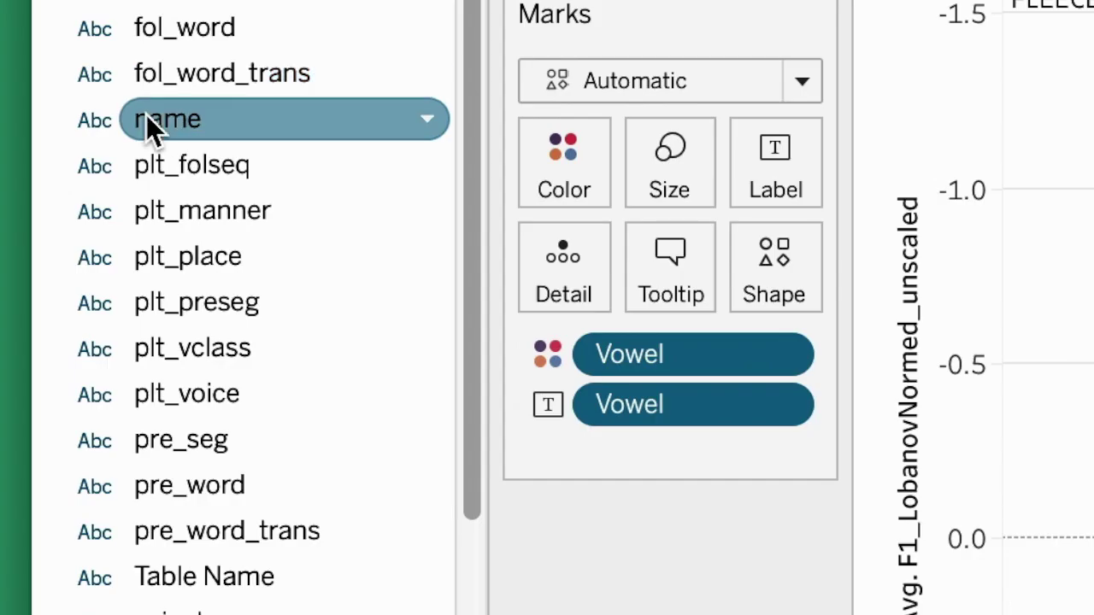
left_click_drag(107, 222, 316, 274)
left_click_drag(745, 270, 763, 268)
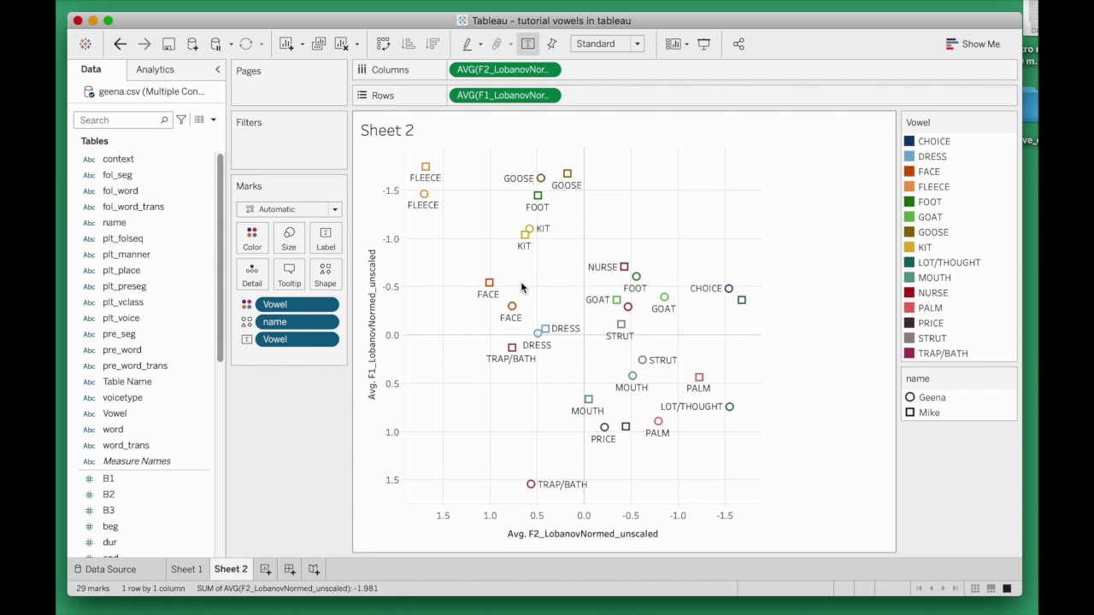
mouse_move(657, 378)
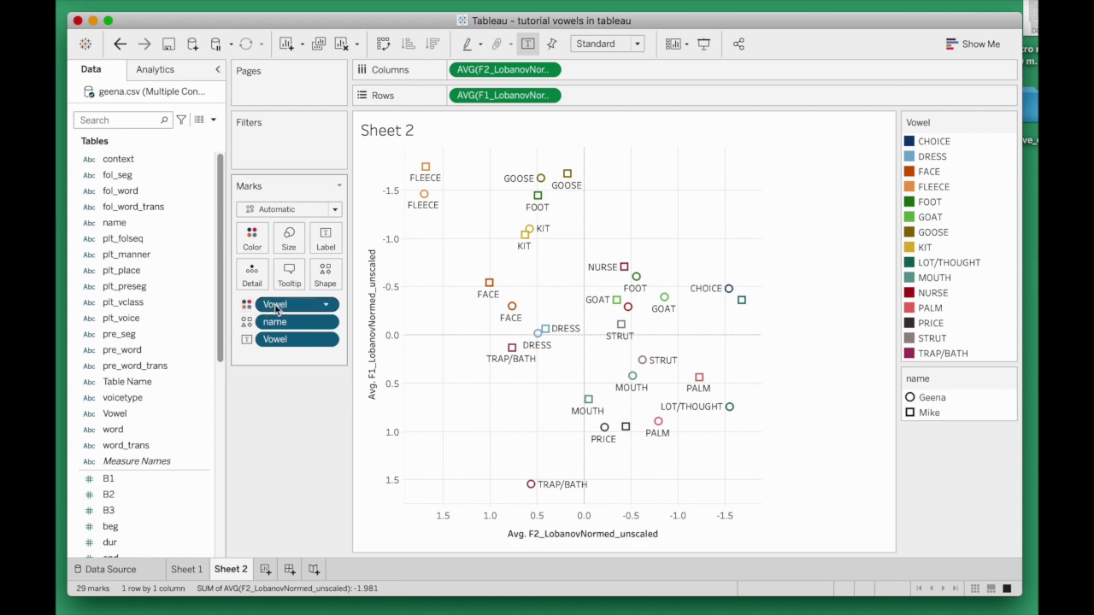
left_click(325, 305)
- Filter Vowel to only FOOT and GOOSE, leaving four marks
left_click(318, 323)
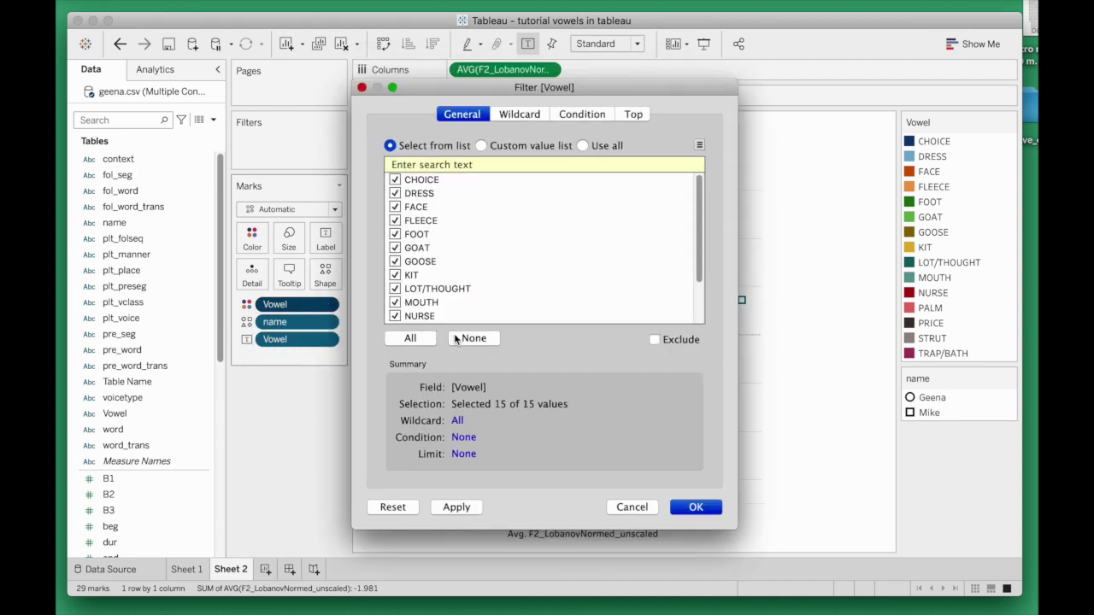
left_click(468, 340)
left_click(395, 234)
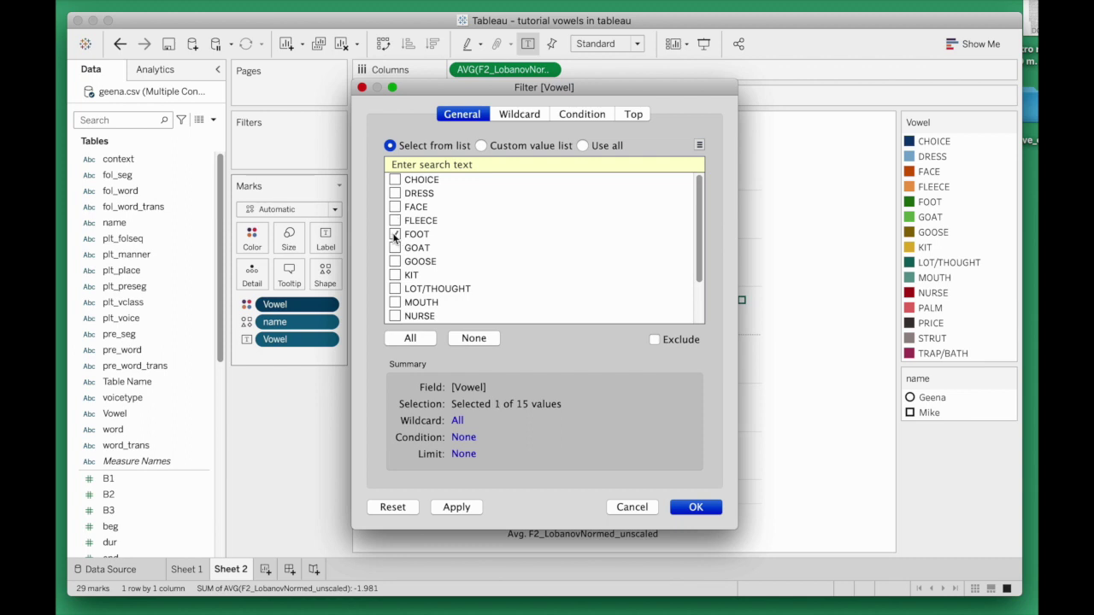
left_click(394, 262)
left_click(696, 505)
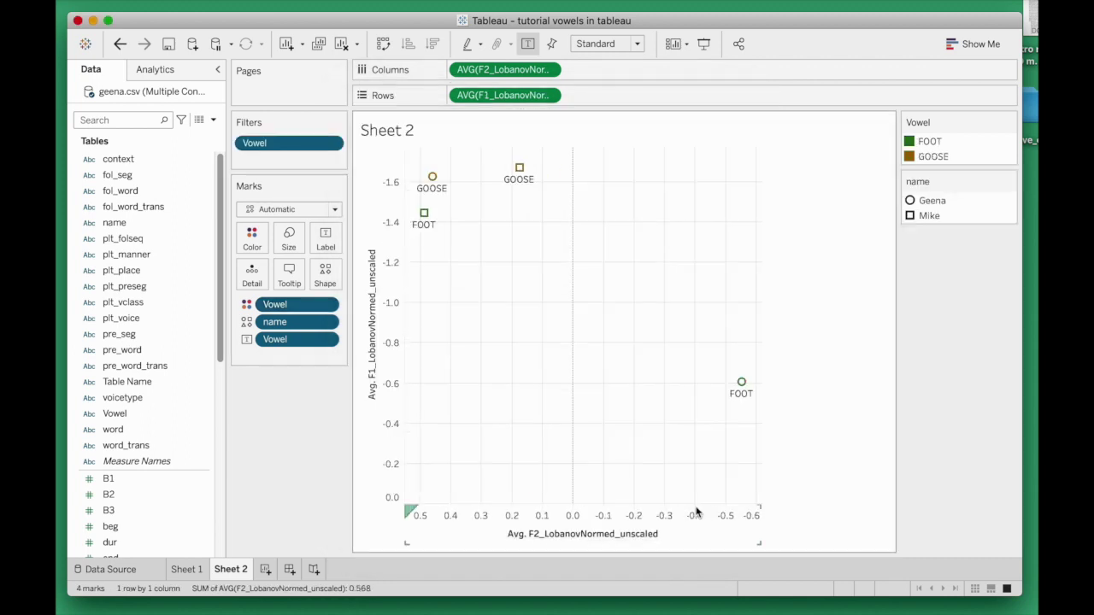
mouse_move(431, 178)
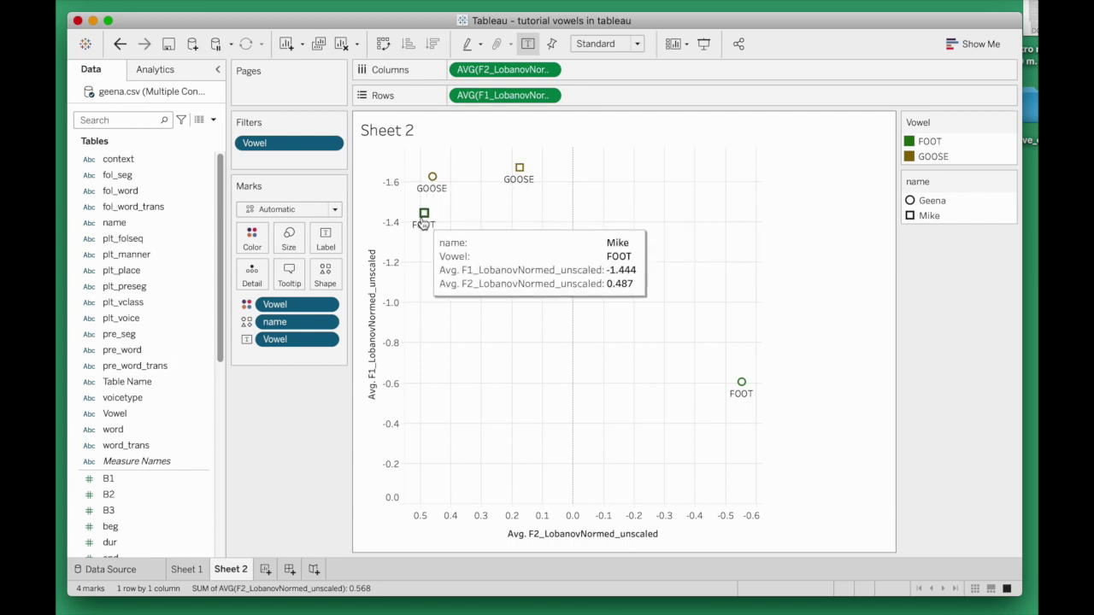
mouse_move(740, 390)
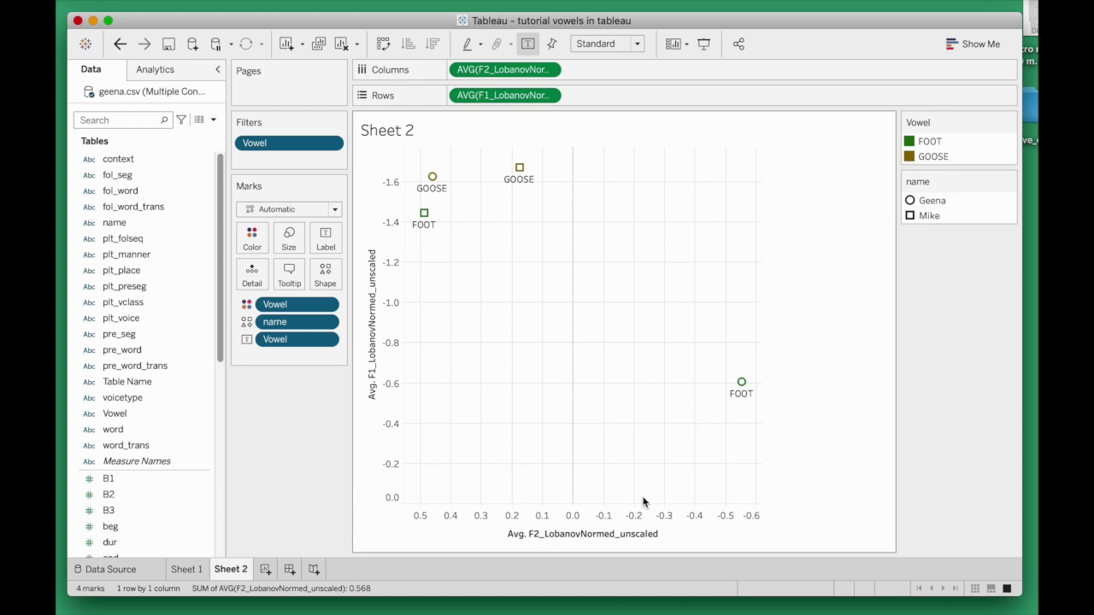
- Title the F2 axis 'normalized F2' and start titling the F1 axis 'normalized F1'
left_click(580, 536)
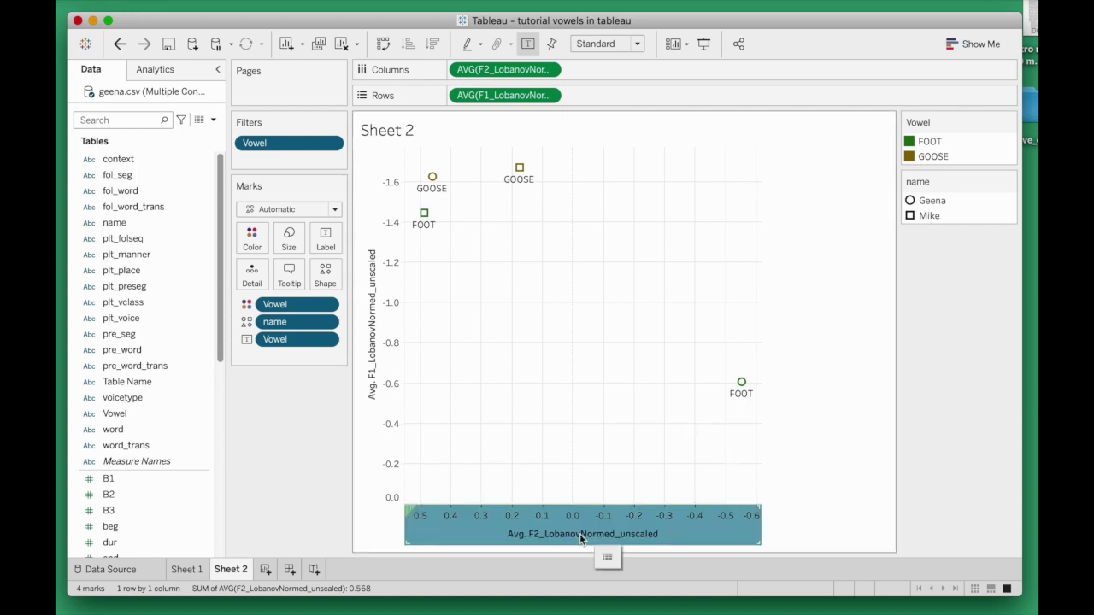
double_click(579, 534)
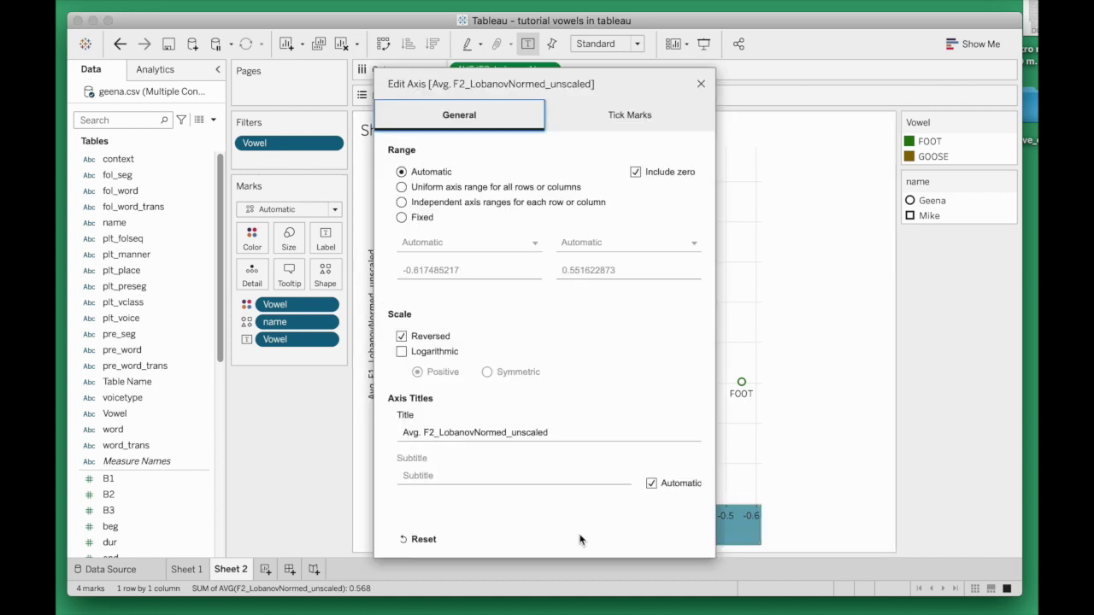
left_click(437, 434)
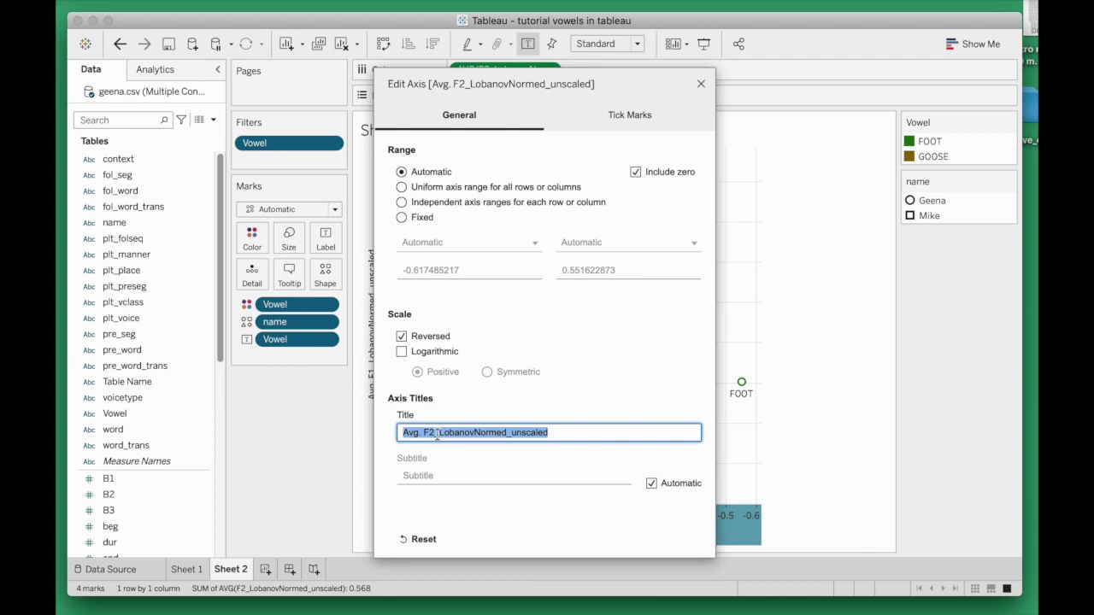
type("normalized ")
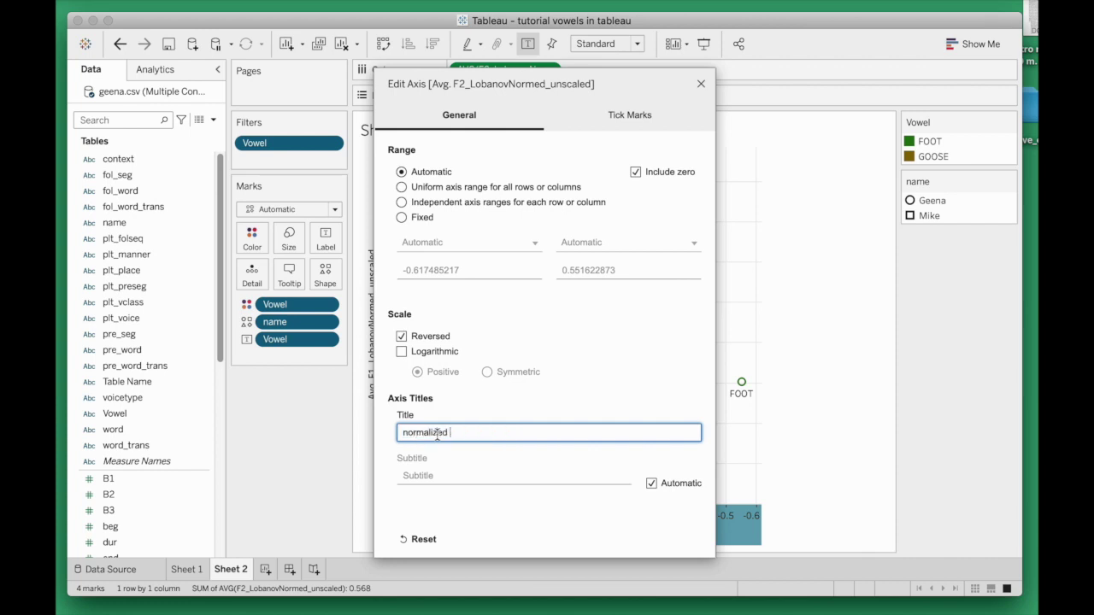
type("F2")
left_click(700, 83)
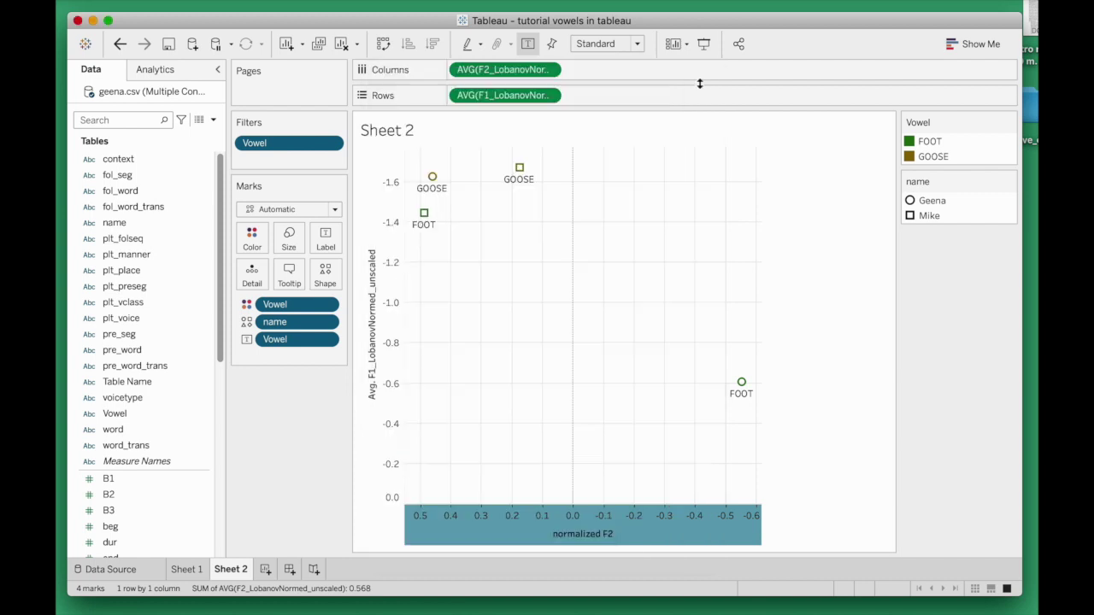
double_click(374, 339)
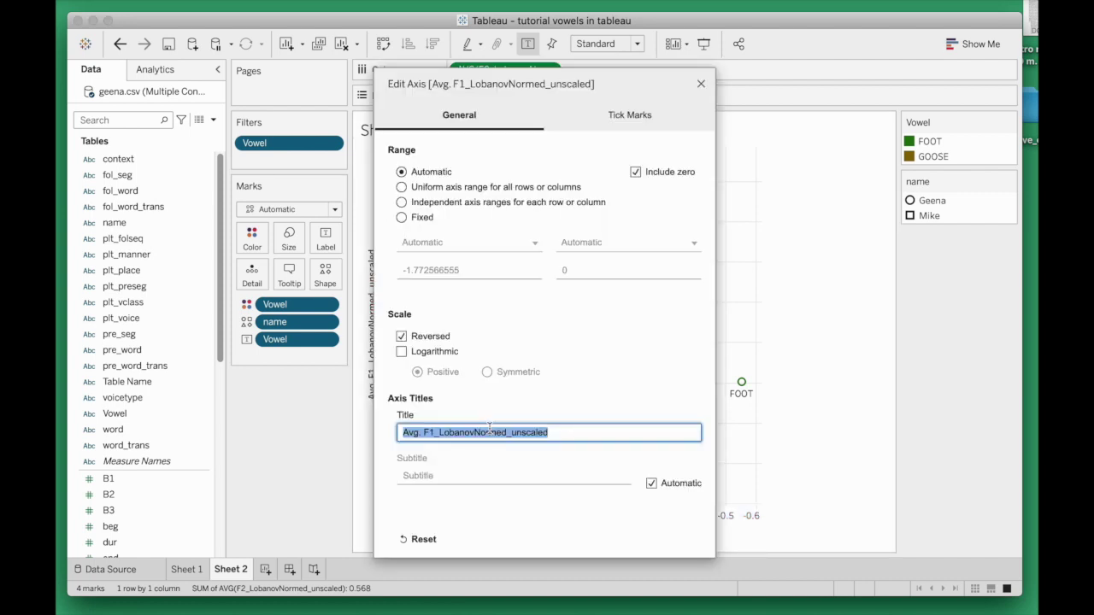
type("no")
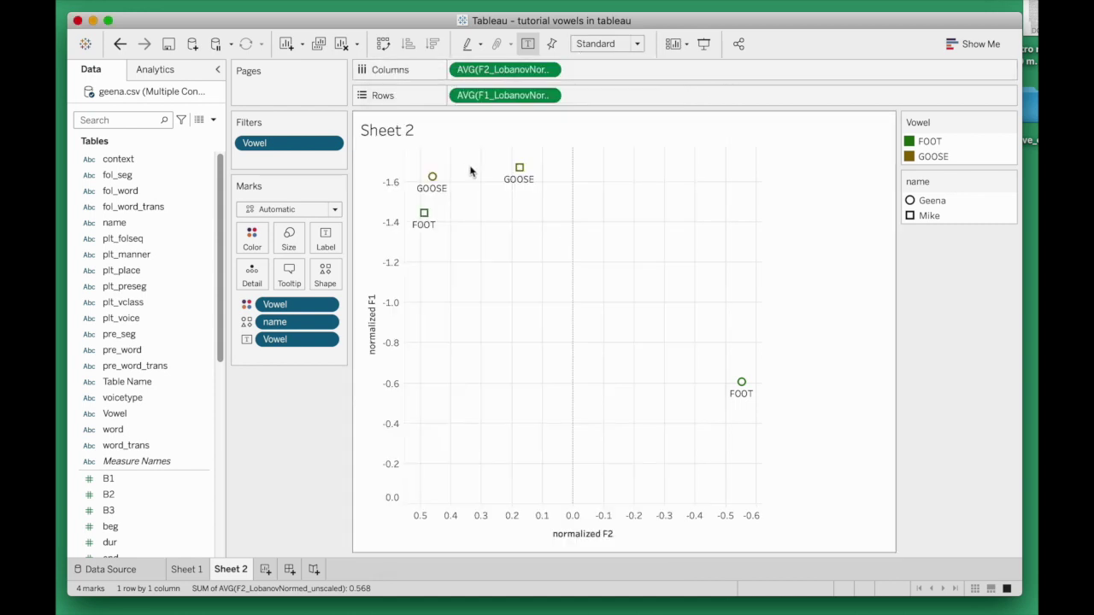
- Replace the 'Sheet 2' title with a heading comparing FOOT and GOOSE for Geena and Mike
double_click(385, 132)
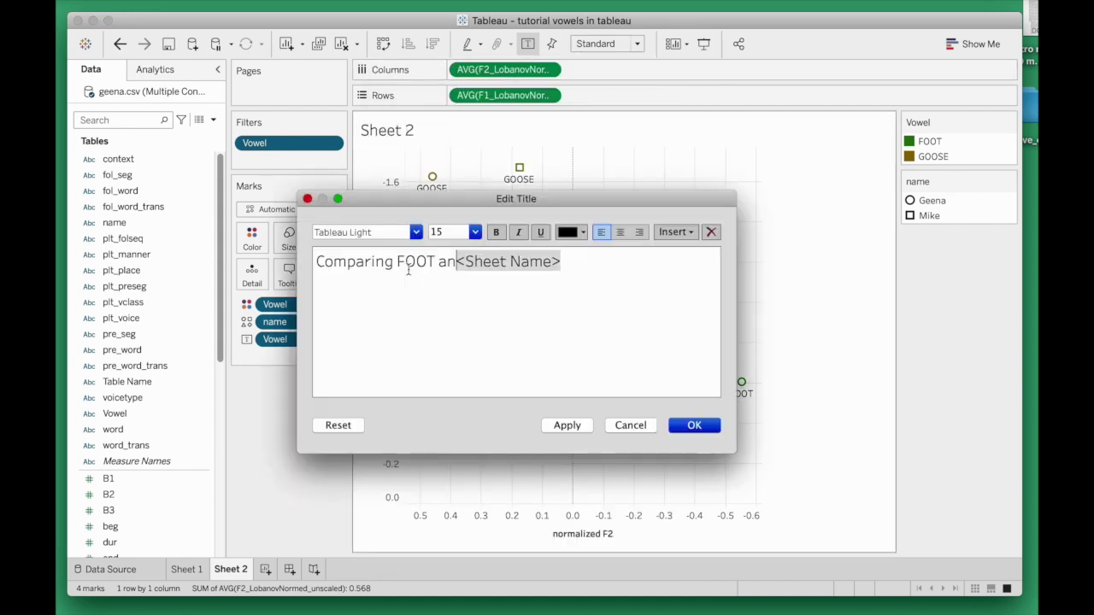
type("d GOOSE for Geena")
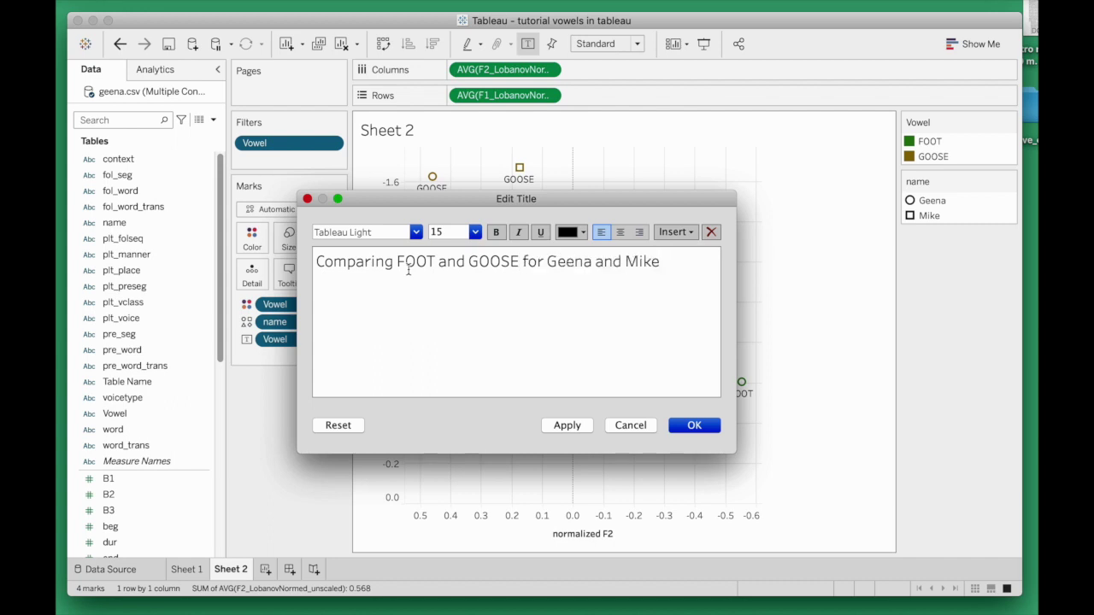
left_click(695, 424)
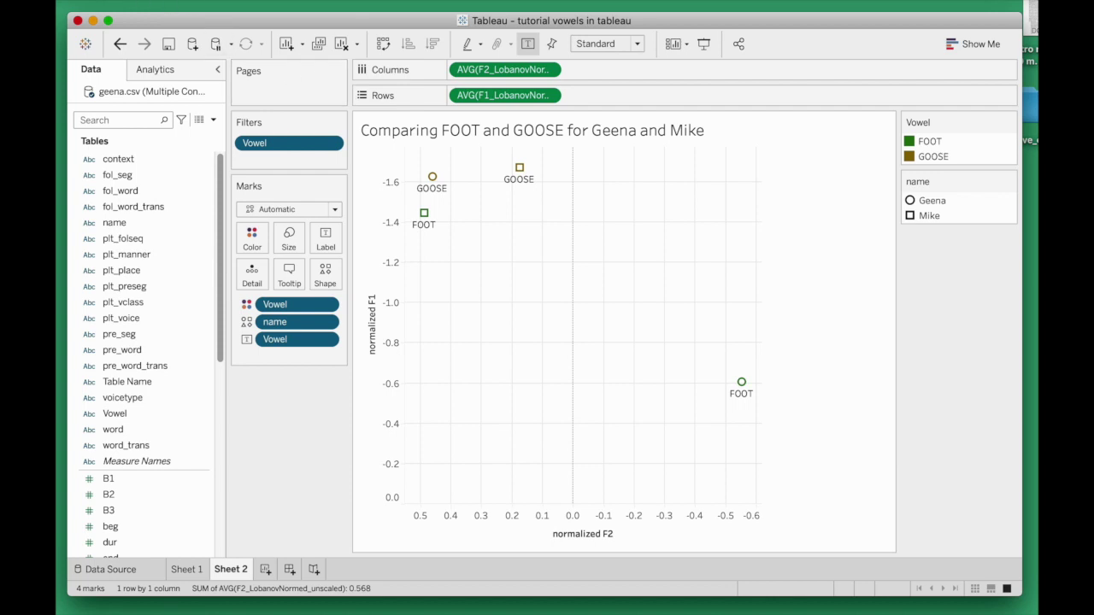
left_click(181, 0)
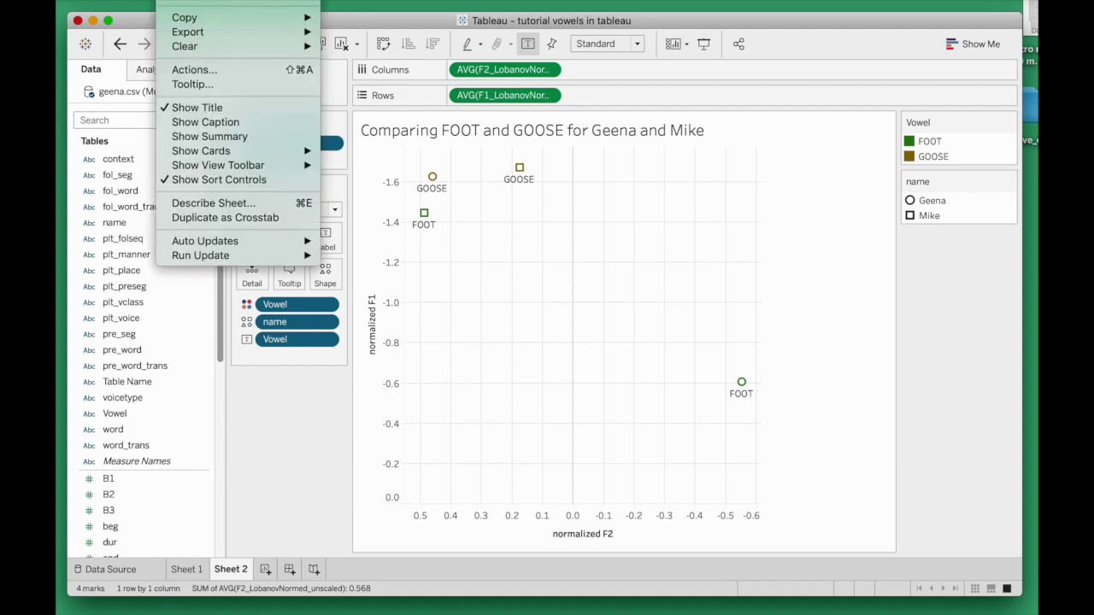
- Export the chart as a PNG image named 'Geena & Mike FOOT-GOOSE'
mouse_move(197, 34)
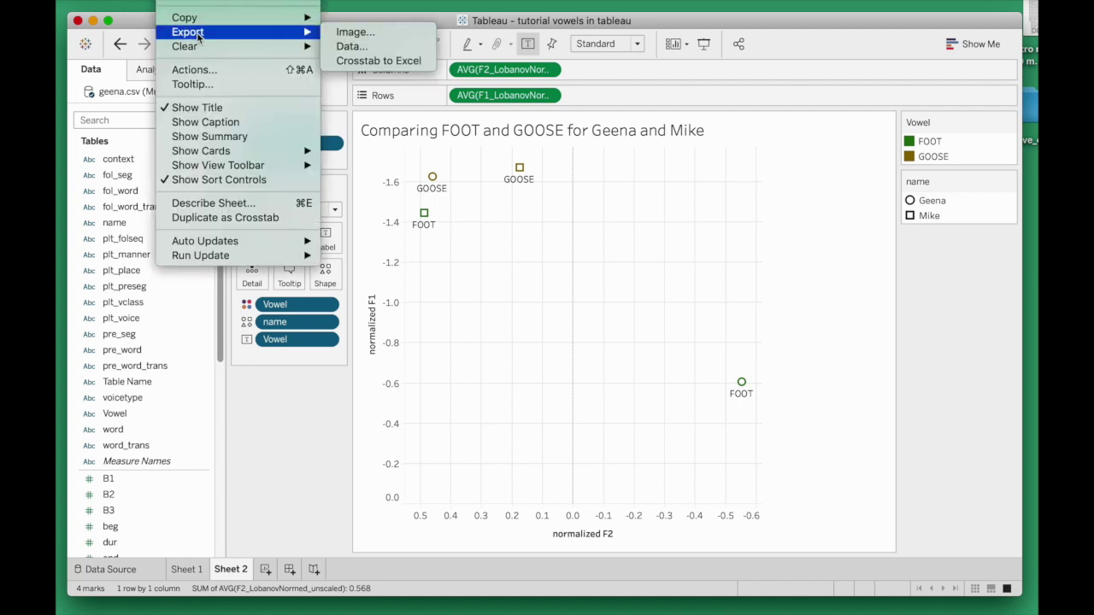
left_click(373, 35)
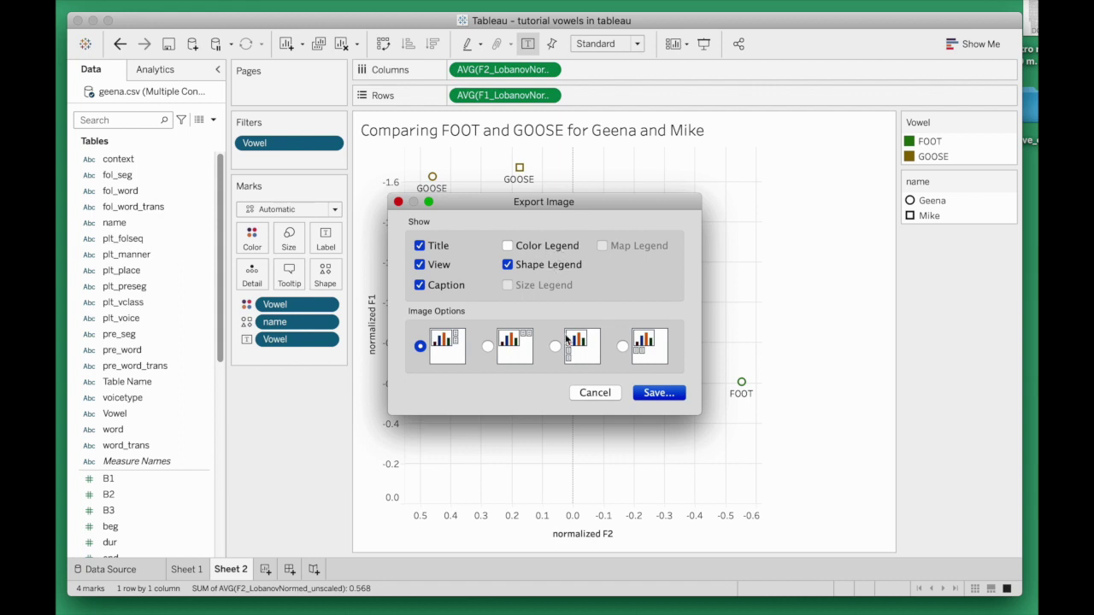
left_click(675, 398)
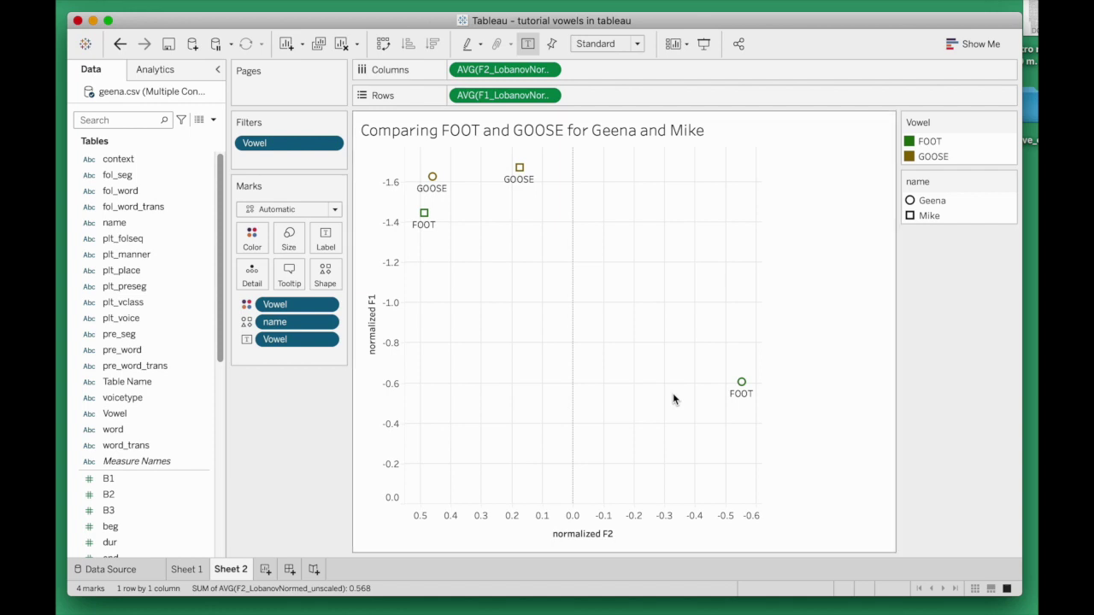
type("Geena & Mike FOOT-GOOSE")
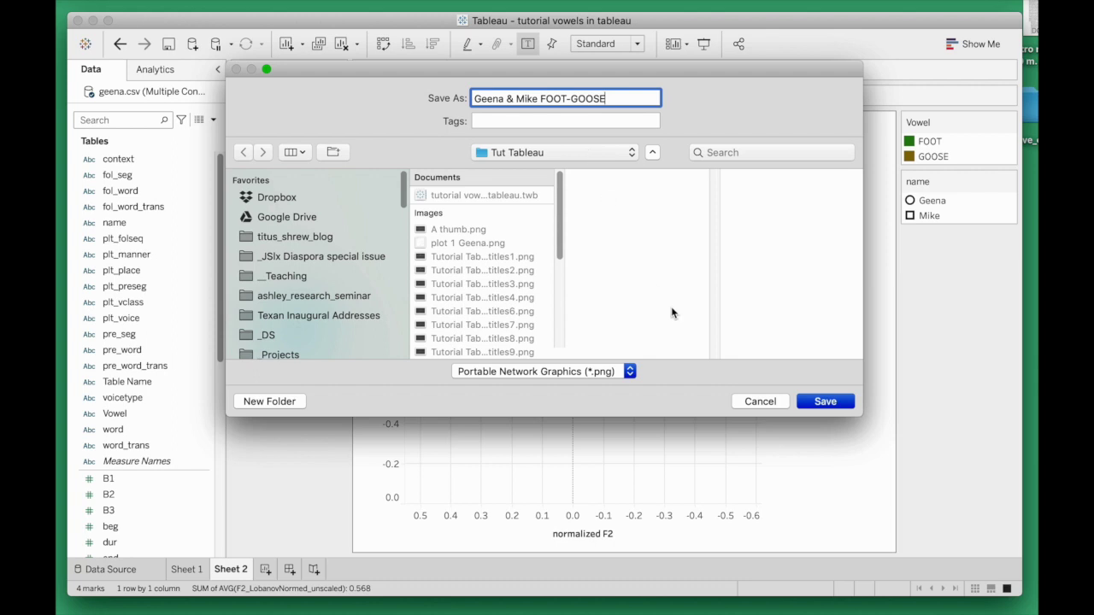
left_click(812, 401)
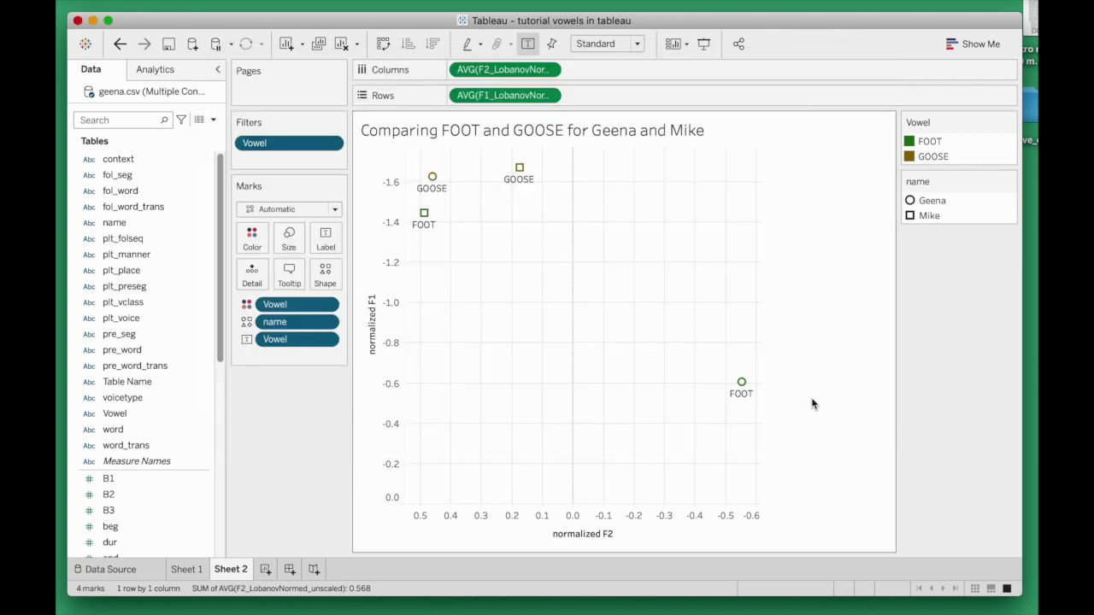